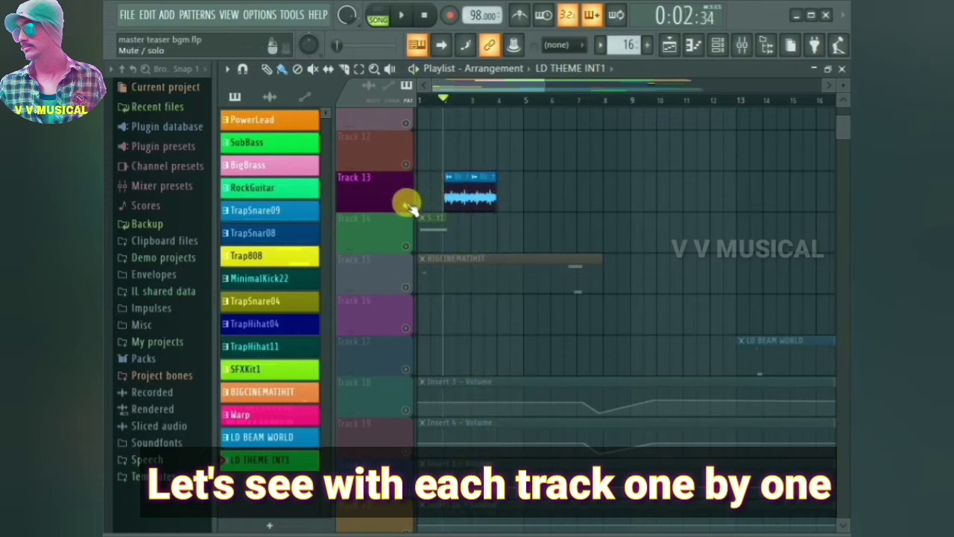
Enable Track 14 for playback, inspect its clip's notes in the piano roll, and return to the playlist.
{"action": "left_click", "coordinate": [409, 247]}
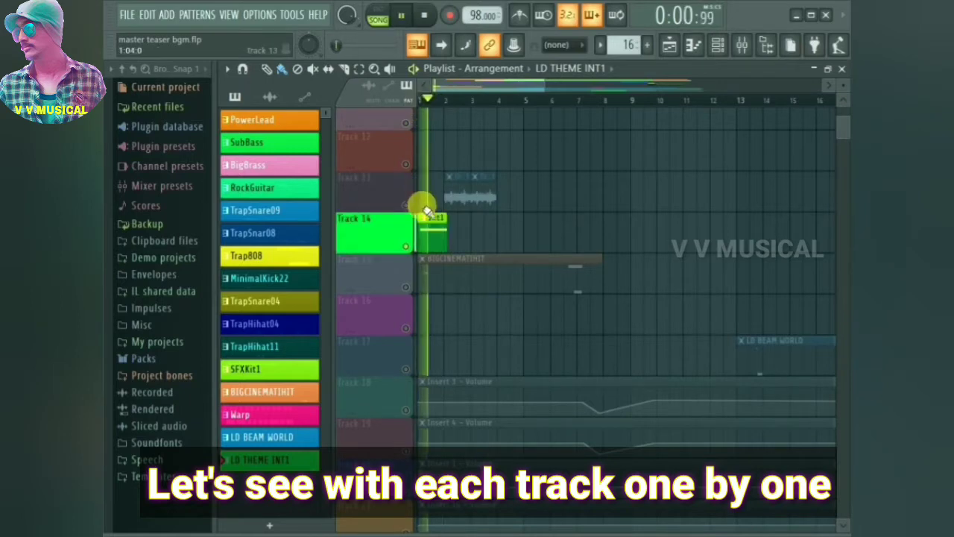
{"action": "double_click", "coordinate": [423, 240]}
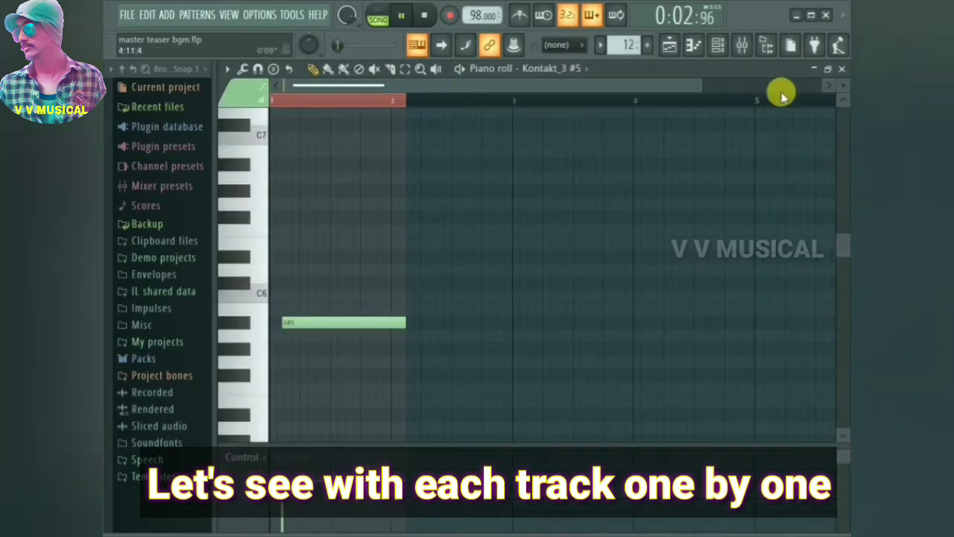
{"action": "left_click", "coordinate": [842, 68]}
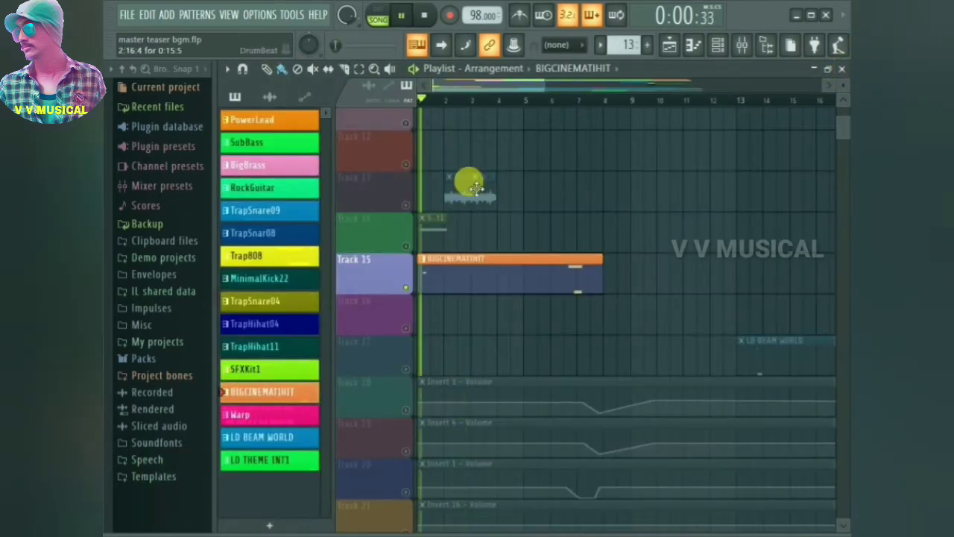
Play the BIGCINEMATIHIT clip on Track 15 from near bar 7, examine its notes in the piano roll, and turn off the track's solo.
{"action": "left_click", "coordinate": [573, 100]}
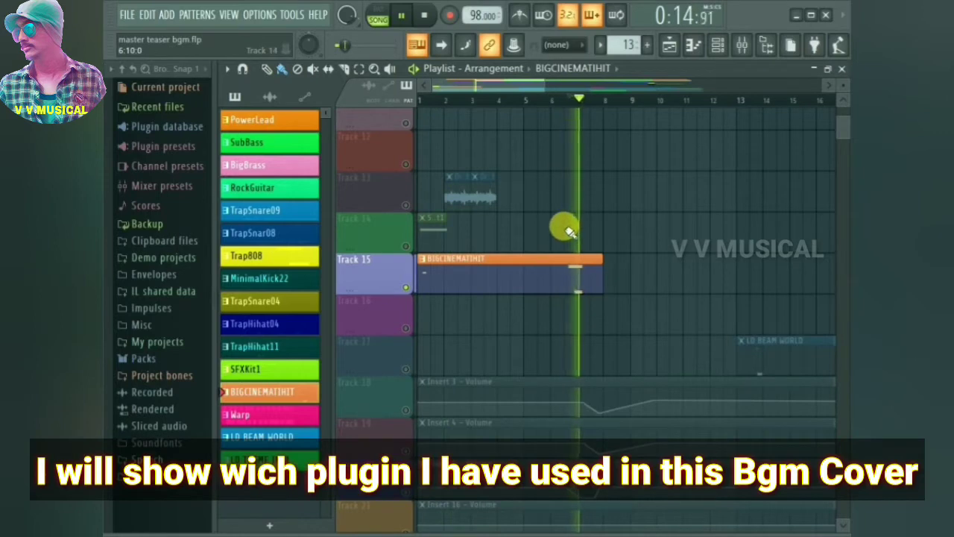
{"action": "double_click", "coordinate": [564, 270]}
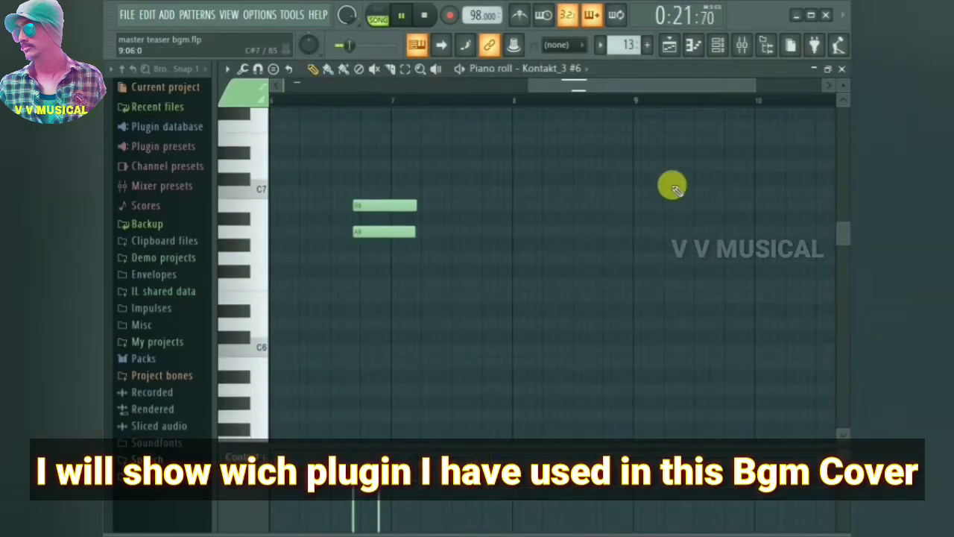
{"action": "scroll", "coordinate": [671, 186], "scroll_direction": "down", "scroll_amount": 2}
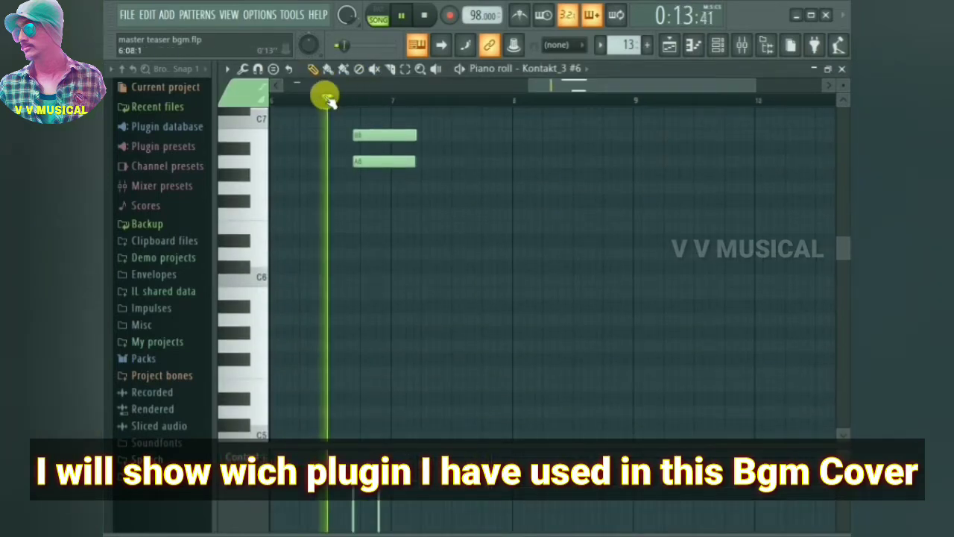
{"action": "scroll", "coordinate": [596, 228], "scroll_direction": "down", "scroll_amount": 5}
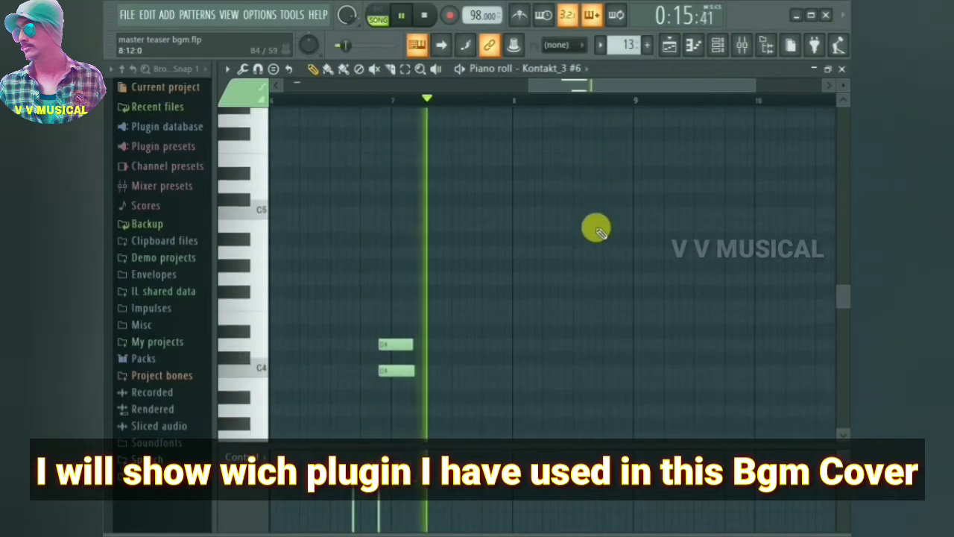
{"action": "left_click", "coordinate": [842, 69]}
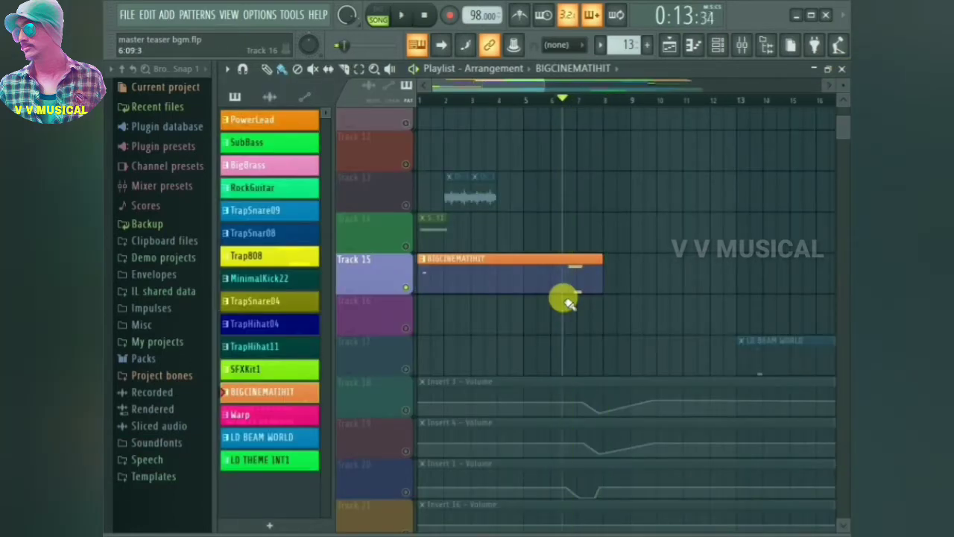
{"action": "right_click", "coordinate": [407, 289]}
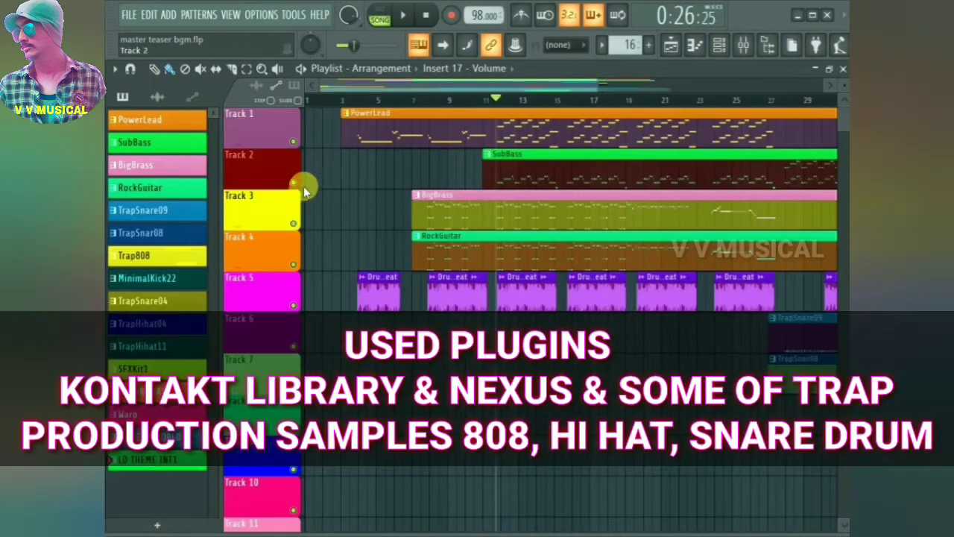
{"action": "right_click", "coordinate": [294, 141]}
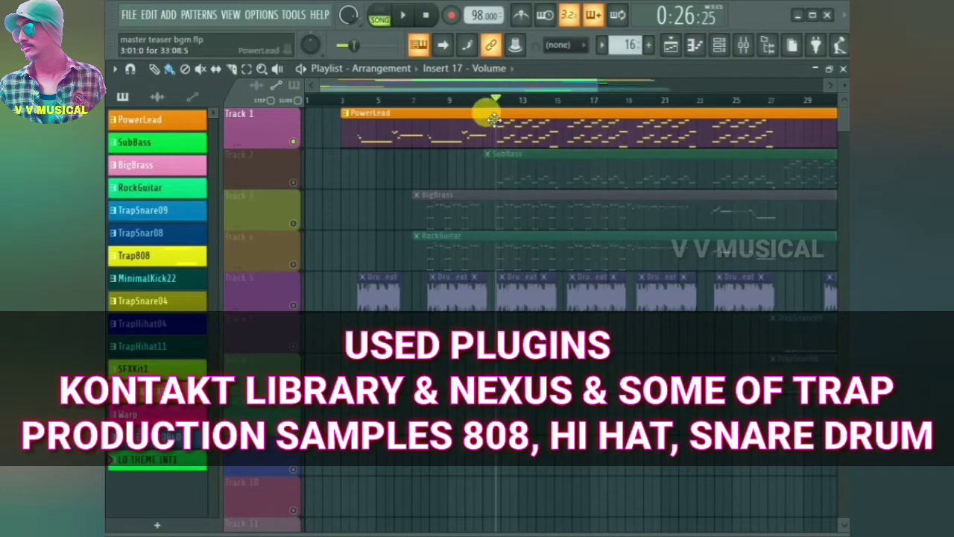
{"action": "left_click", "coordinate": [293, 141]}
{"action": "left_click", "coordinate": [294, 141]}
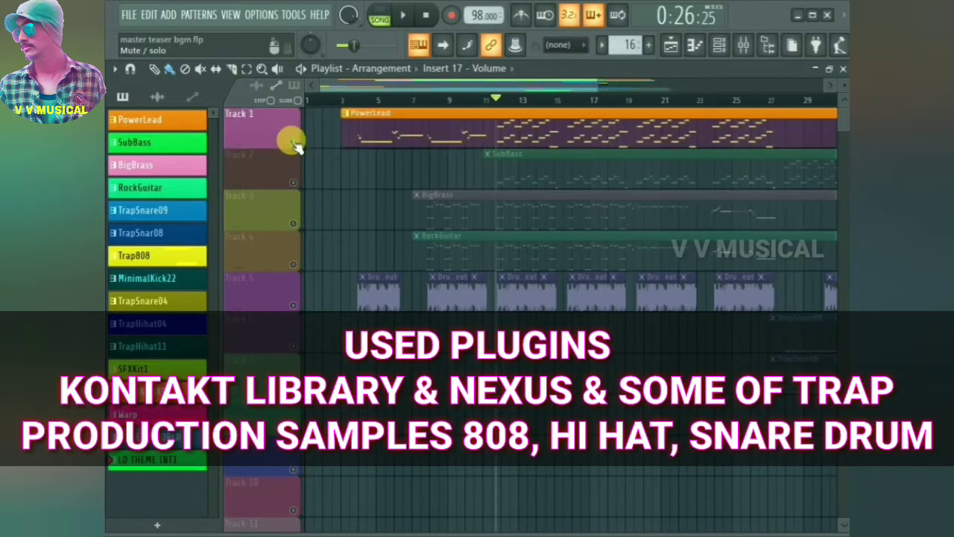
{"action": "right_click", "coordinate": [293, 140]}
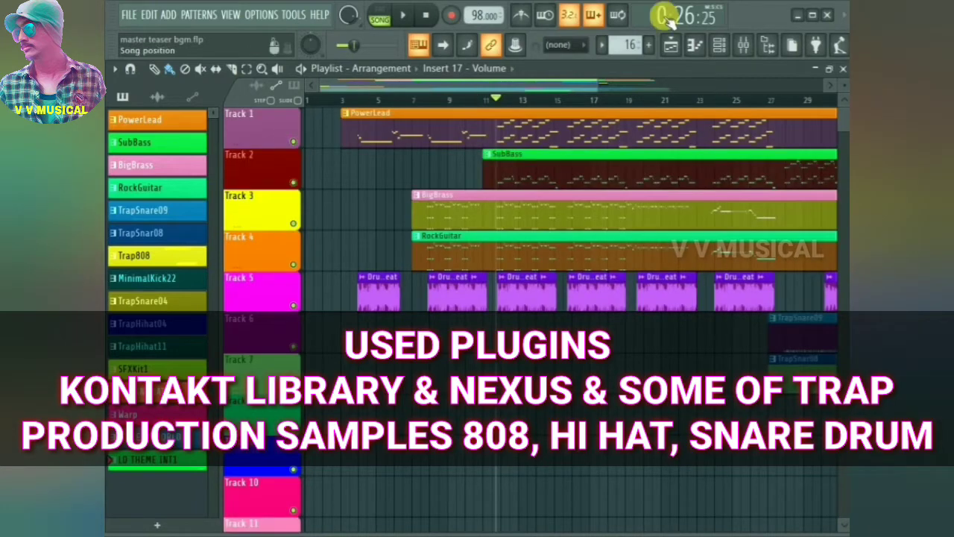
Open the channel rack and inspect the PowerLead instrument loaded in the Kontakt_3 channel, closing the plugin window when done.
{"action": "left_click", "coordinate": [716, 48]}
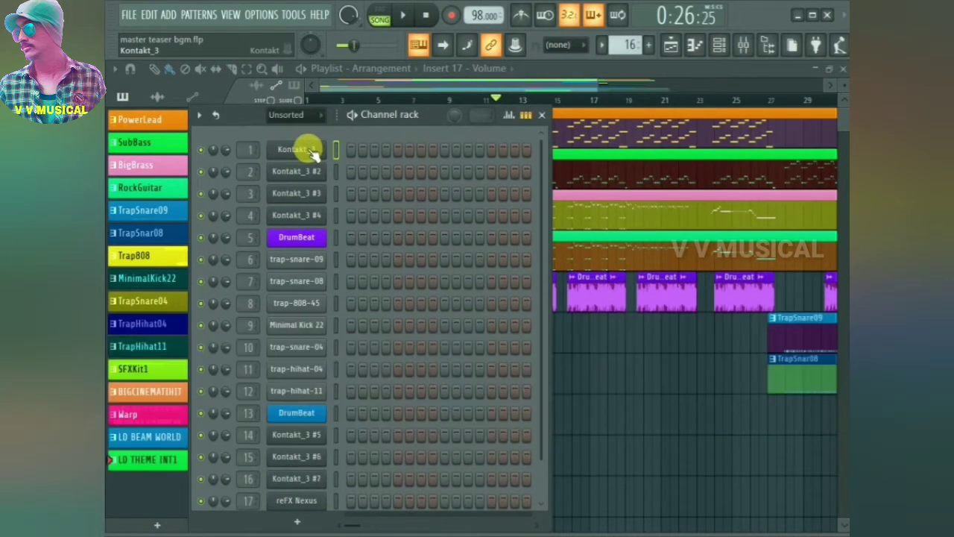
{"action": "left_click", "coordinate": [311, 151]}
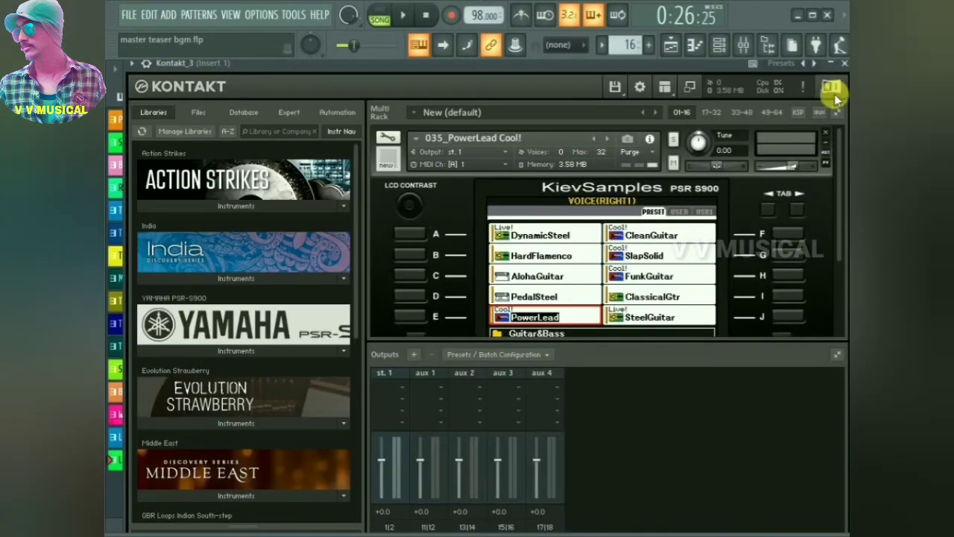
{"action": "left_click_drag", "start_coordinate": [709, 66], "coordinate": [629, 103]}
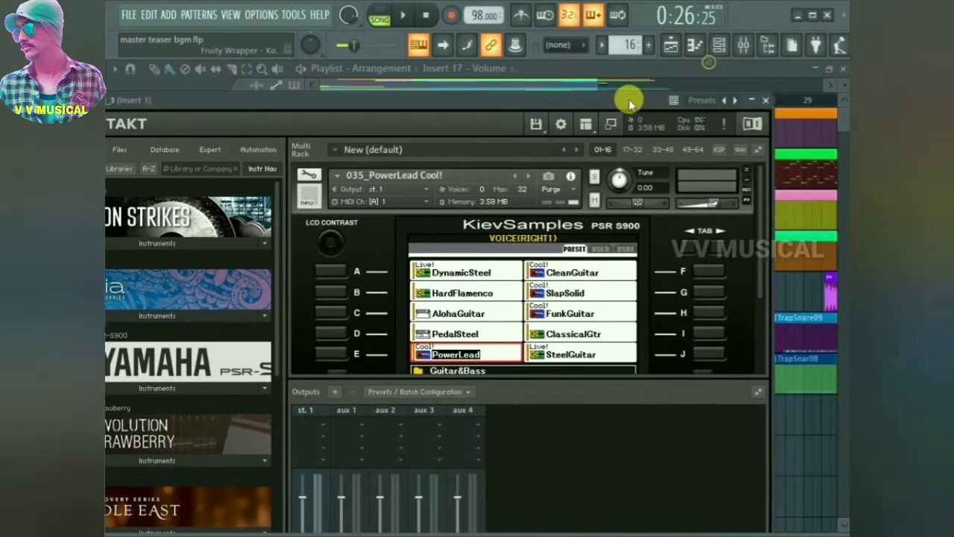
{"action": "left_click", "coordinate": [764, 100]}
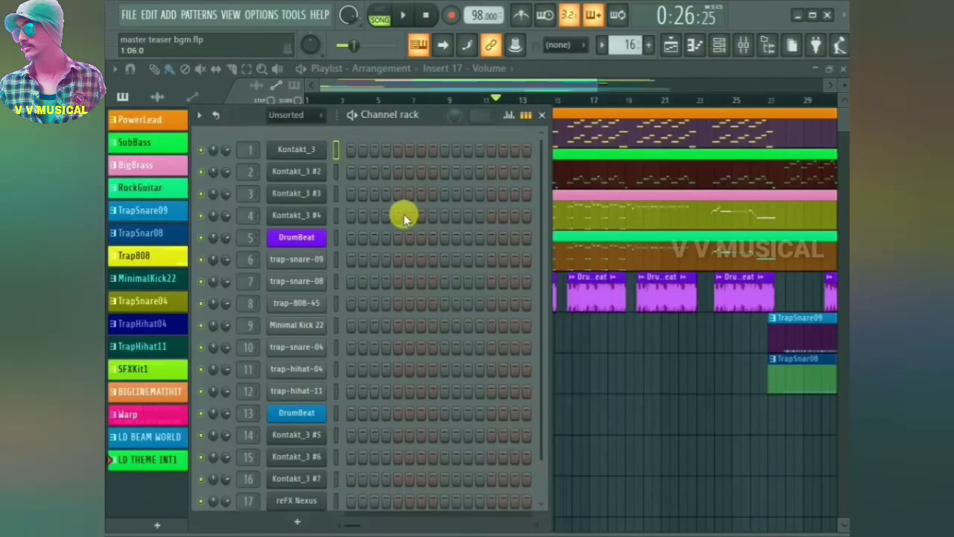
Inspect the preset loaded in the first reFX Nexus channel, and close the plugin and the channel rack.
{"action": "scroll", "coordinate": [316, 358], "scroll_direction": "down", "scroll_amount": 1}
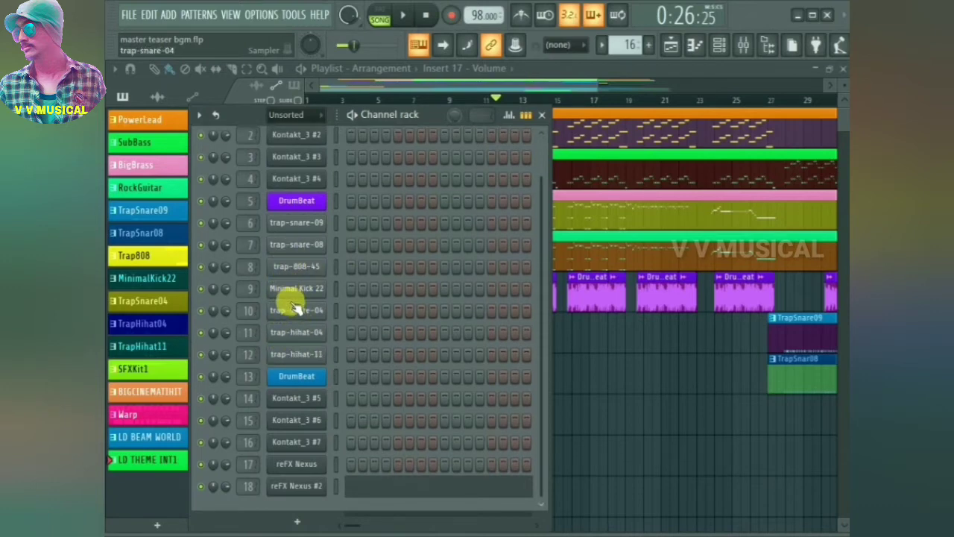
{"action": "left_click", "coordinate": [302, 464]}
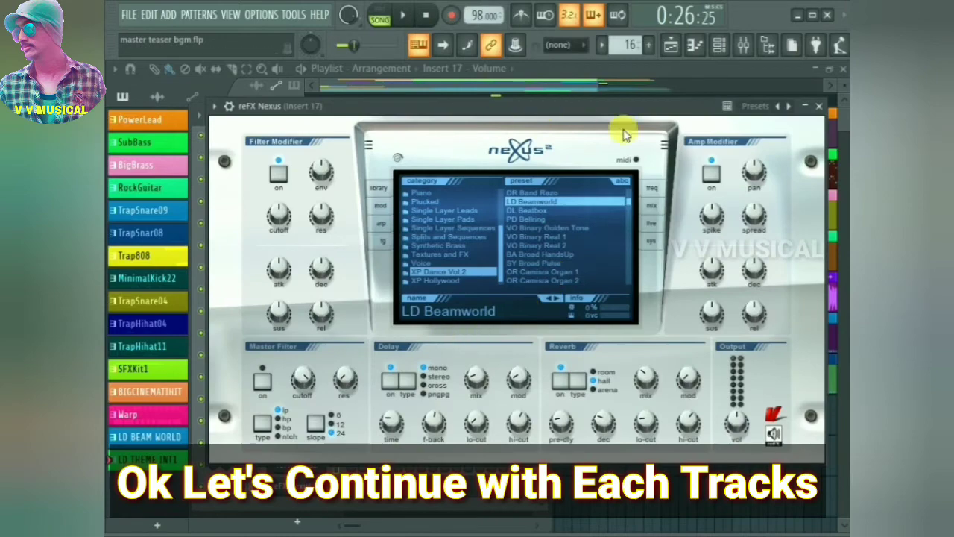
{"action": "left_click", "coordinate": [820, 108]}
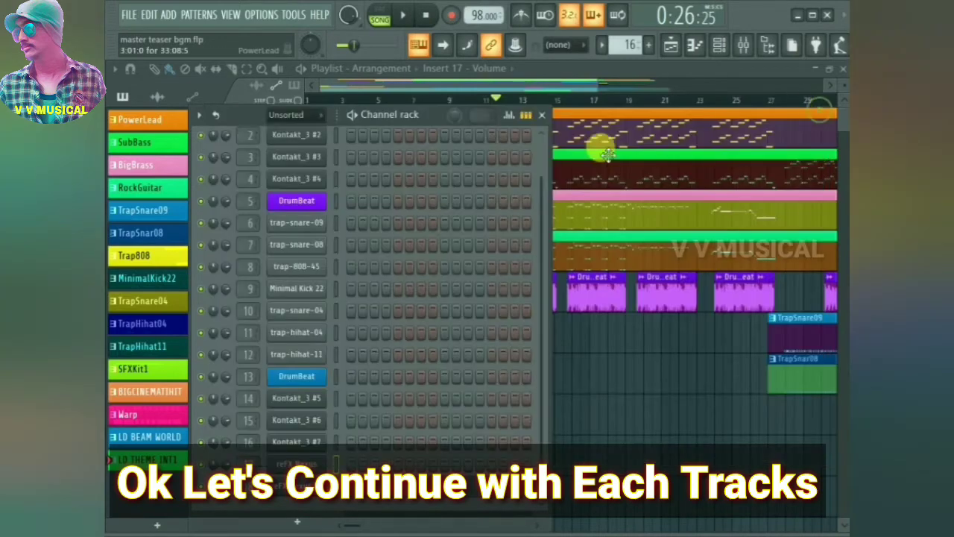
{"action": "left_click", "coordinate": [544, 118]}
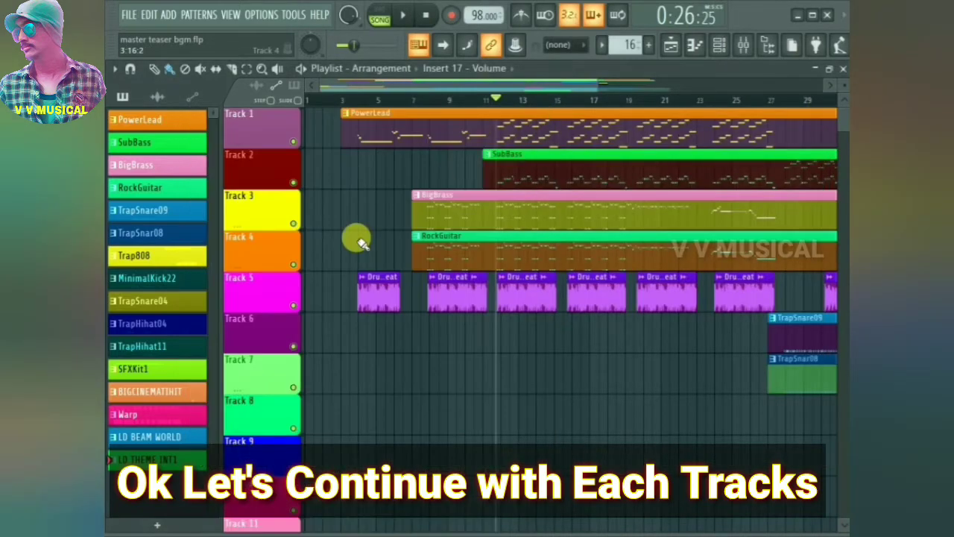
Solo Track 1 and examine the opening notes of its PowerLead pattern in the piano roll.
{"action": "right_click", "coordinate": [294, 143]}
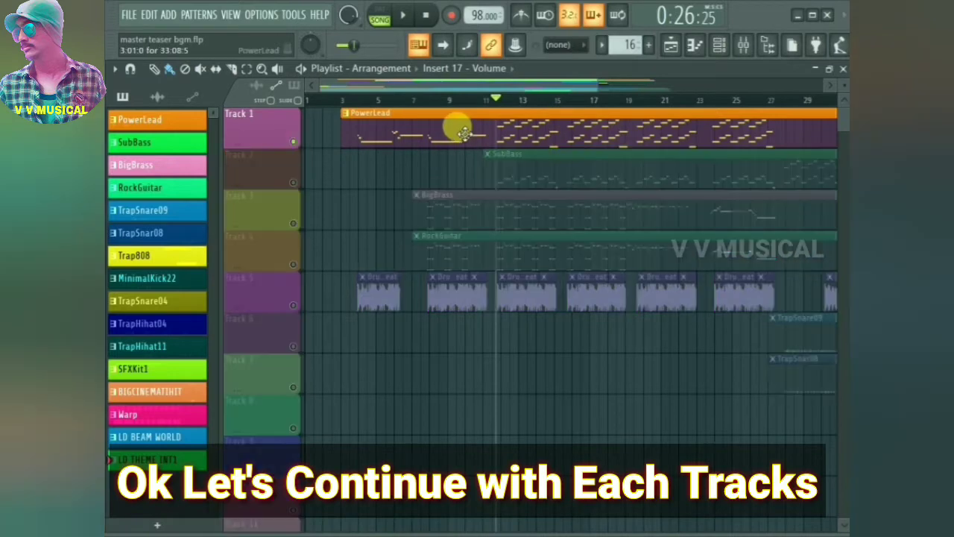
{"action": "double_click", "coordinate": [498, 136]}
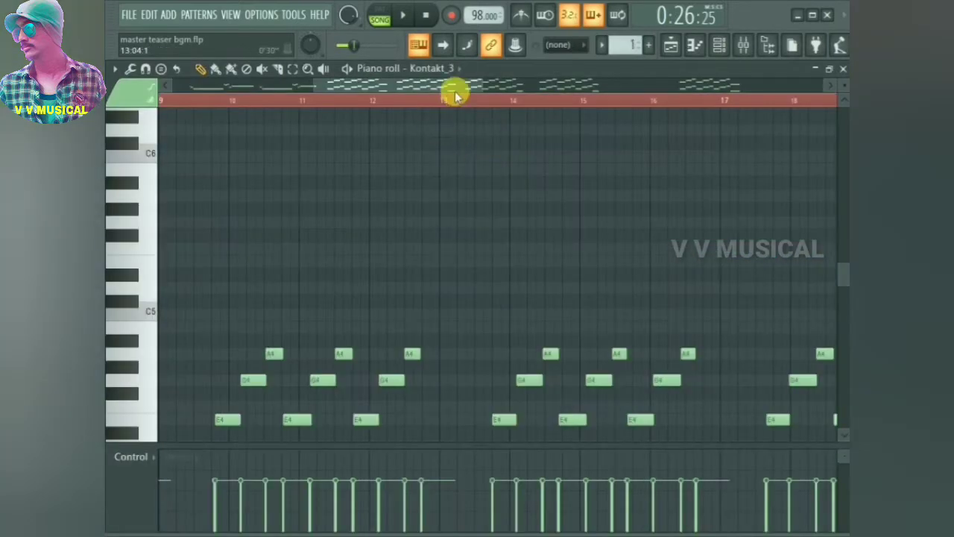
{"action": "left_click_drag", "start_coordinate": [450, 93], "coordinate": [379, 92]}
{"action": "scroll", "coordinate": [411, 284], "scroll_direction": "down", "scroll_amount": 5}
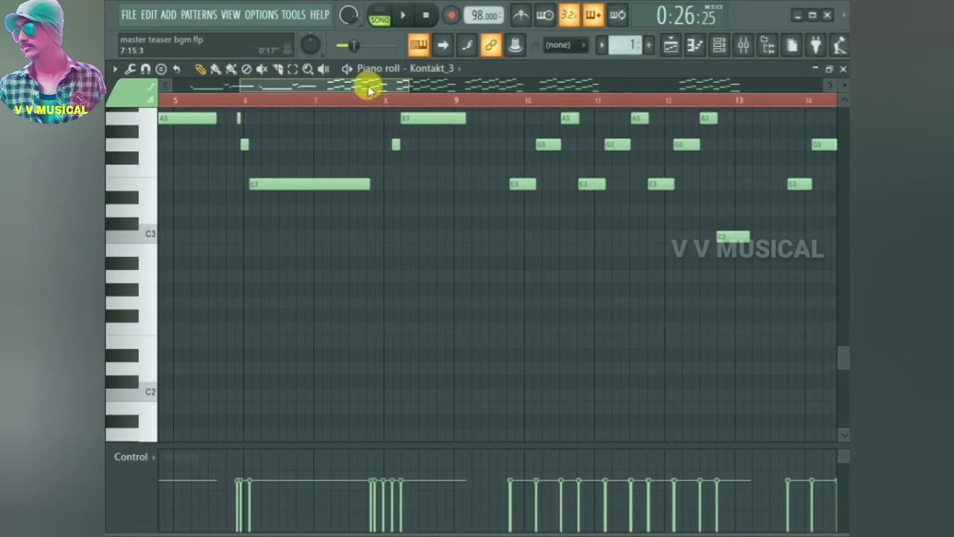
{"action": "left_click_drag", "start_coordinate": [368, 88], "coordinate": [309, 88]}
{"action": "scroll", "coordinate": [232, 148], "scroll_direction": "up", "scroll_amount": 4}
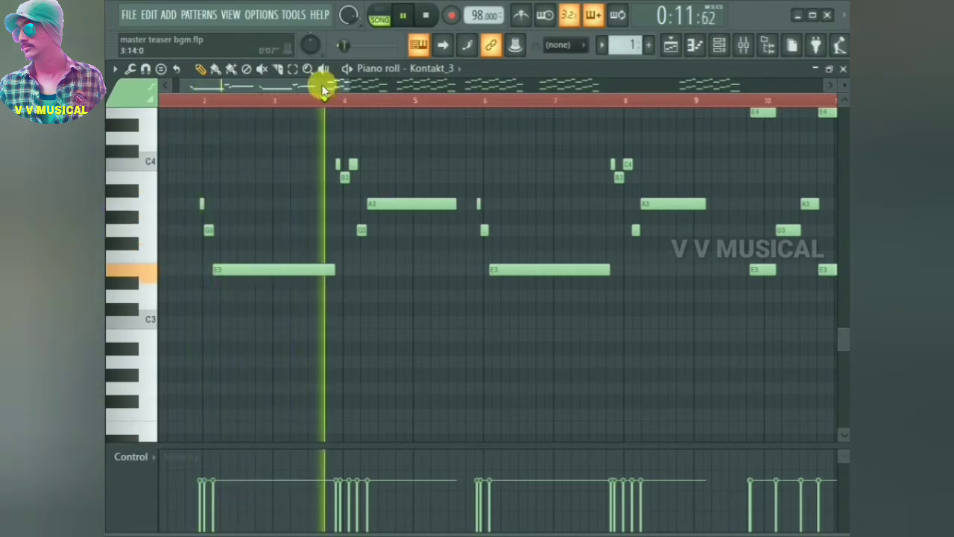
Follow the PowerLead playback through the following bars' notes up to about bar 20, and return to the playlist.
{"action": "left_click_drag", "start_coordinate": [320, 85], "coordinate": [395, 91]}
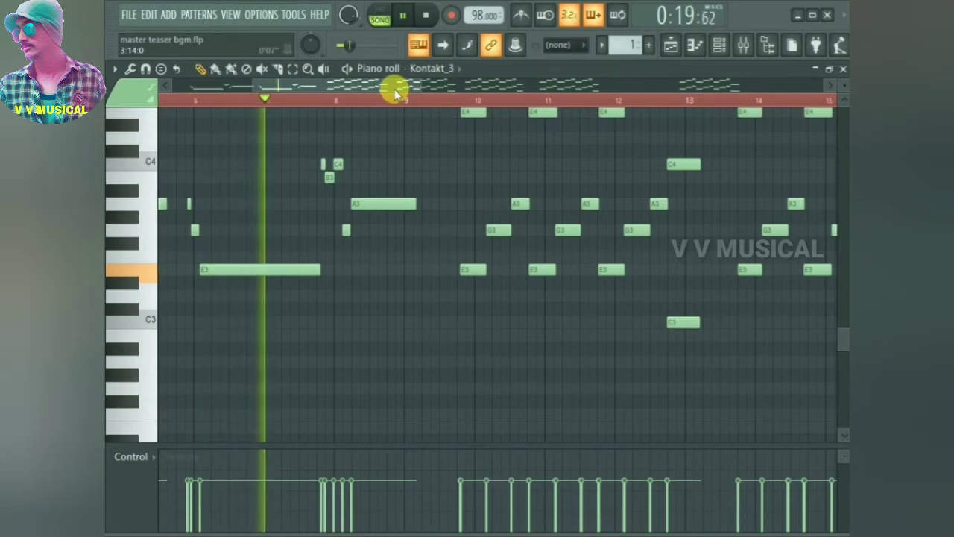
{"action": "left_click_drag", "start_coordinate": [409, 89], "coordinate": [434, 89]}
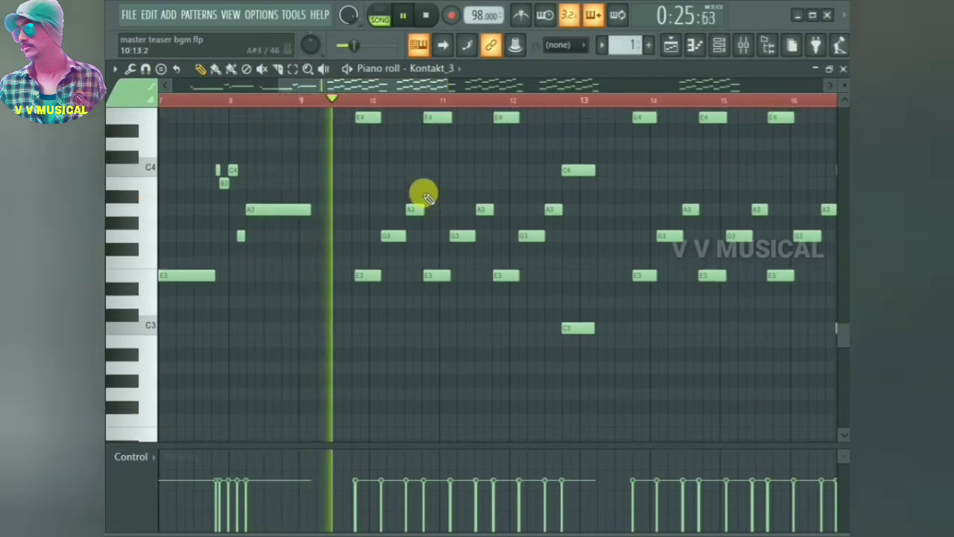
{"action": "scroll", "coordinate": [425, 193], "scroll_direction": "up", "scroll_amount": 4}
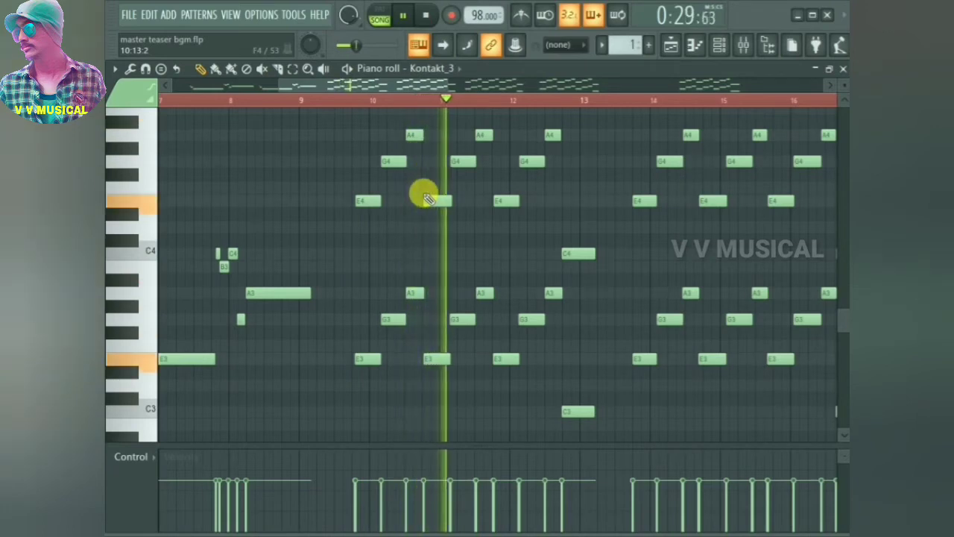
{"action": "left_click_drag", "start_coordinate": [425, 82], "coordinate": [494, 92]}
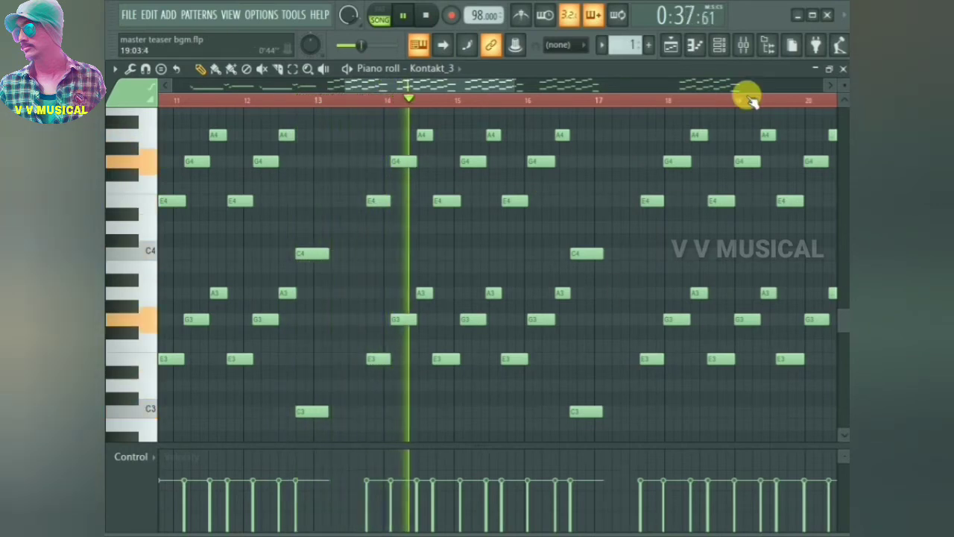
{"action": "left_click", "coordinate": [843, 70]}
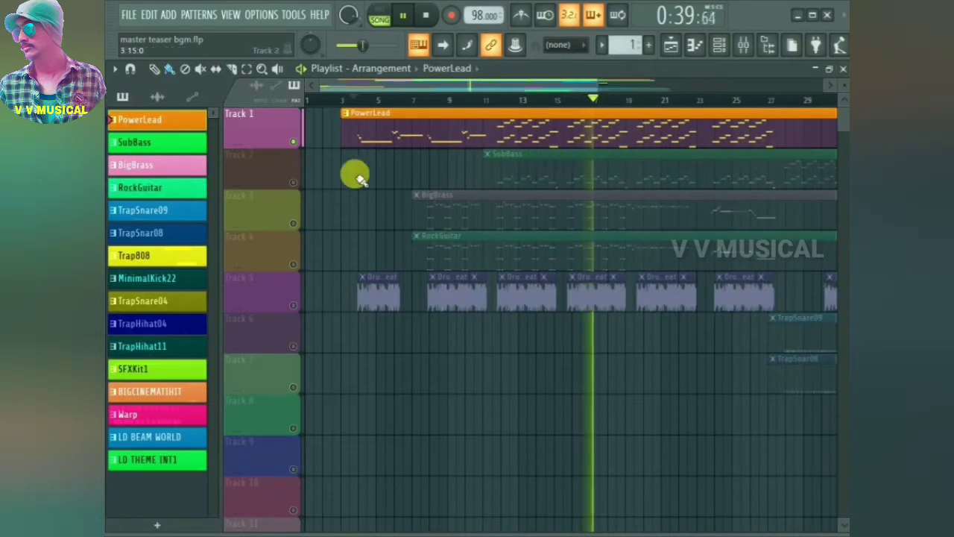
Mute Track 1, enable Track 2, and open its SubBass pattern in the piano roll.
{"action": "left_click", "coordinate": [293, 143]}
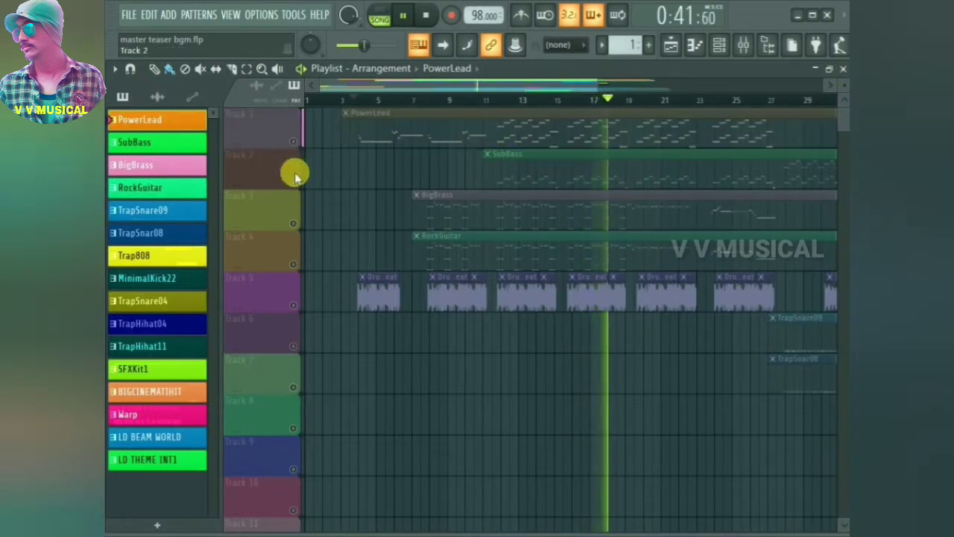
{"action": "left_click", "coordinate": [297, 187]}
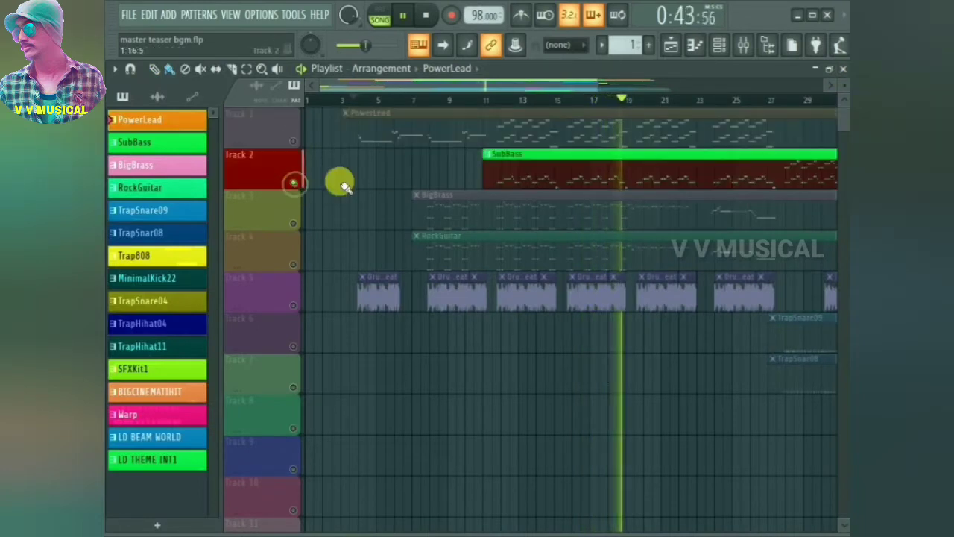
{"action": "double_click", "coordinate": [544, 172]}
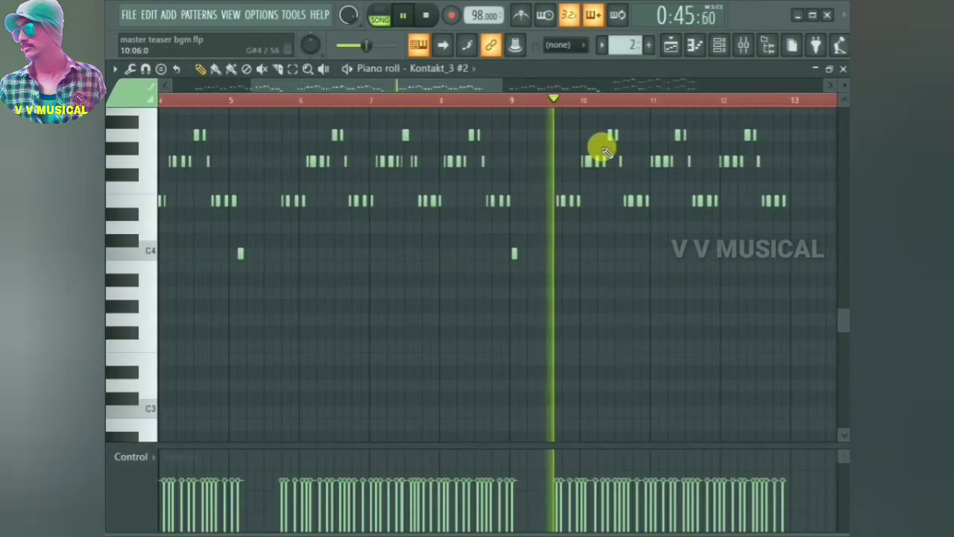
Examine the SubBass notes through the end of the pattern, jumping playback to bar 17 to hear the final section.
{"action": "left_click_drag", "start_coordinate": [498, 82], "coordinate": [660, 117]}
{"action": "scroll", "coordinate": [681, 192], "scroll_direction": "up", "scroll_amount": 3}
{"action": "scroll", "coordinate": [681, 193], "scroll_direction": "up", "scroll_amount": 6}
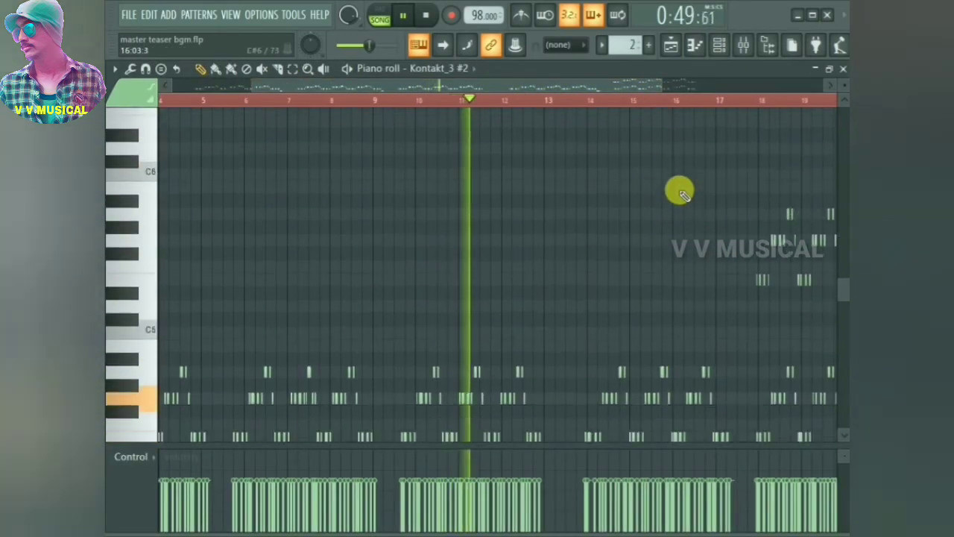
{"action": "scroll", "coordinate": [678, 190], "scroll_direction": "down", "scroll_amount": 5}
{"action": "left_click_drag", "start_coordinate": [531, 88], "coordinate": [658, 103]}
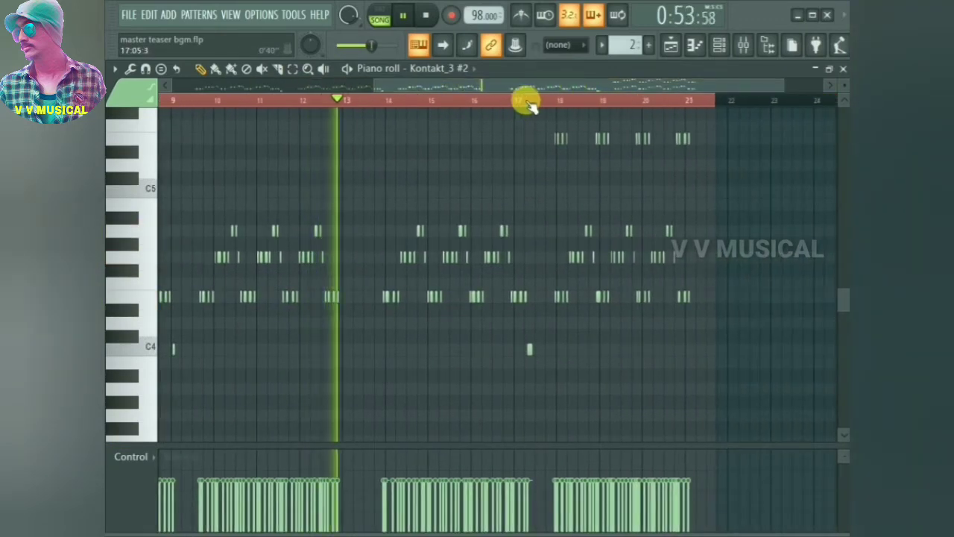
{"action": "left_click", "coordinate": [528, 100]}
{"action": "scroll", "coordinate": [439, 224], "scroll_direction": "up", "scroll_amount": 1}
{"action": "scroll", "coordinate": [437, 222], "scroll_direction": "up", "scroll_amount": 2}
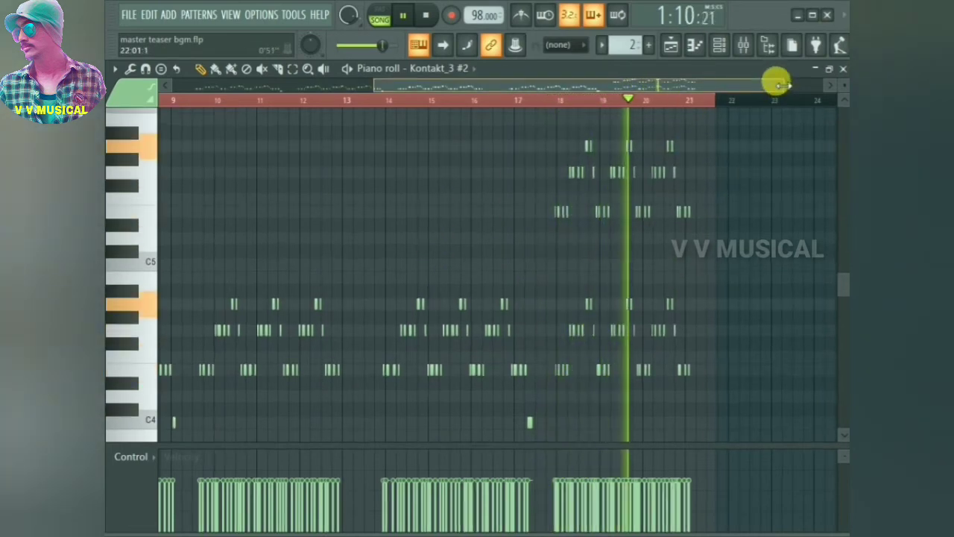
Return from the SubBass piano roll to the playlist and enable Tracks 3 and 4 with Track 2 muted.
{"action": "left_click_drag", "start_coordinate": [776, 87], "coordinate": [750, 85]}
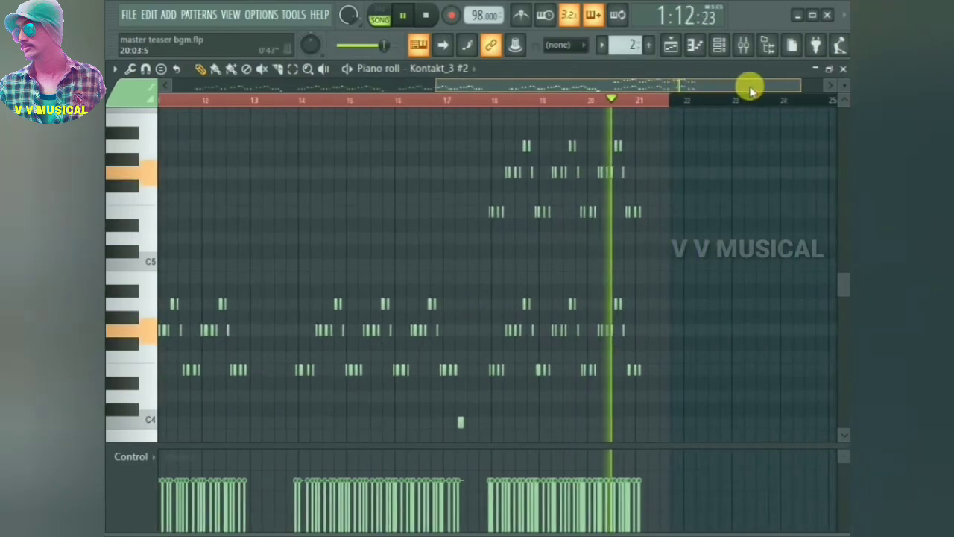
{"action": "left_click", "coordinate": [842, 68]}
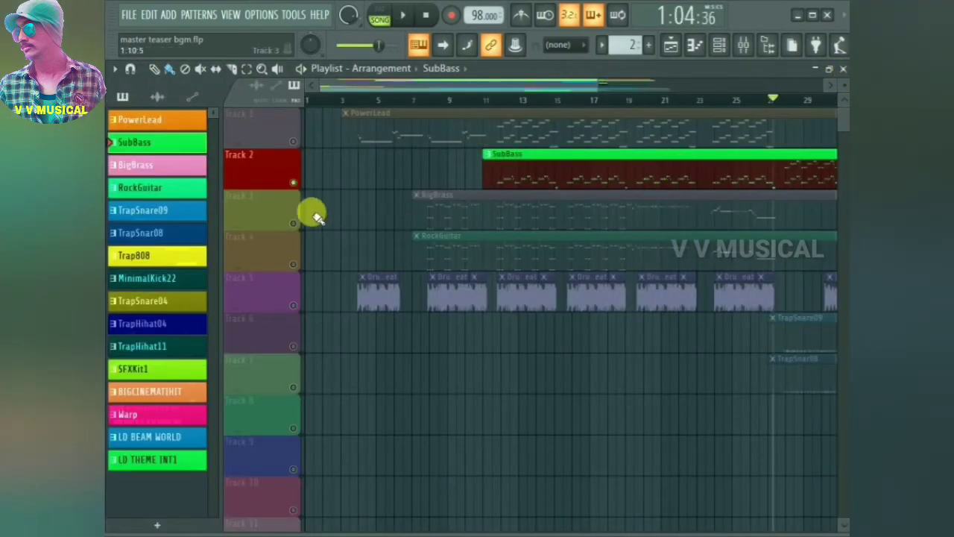
{"action": "left_click", "coordinate": [294, 223]}
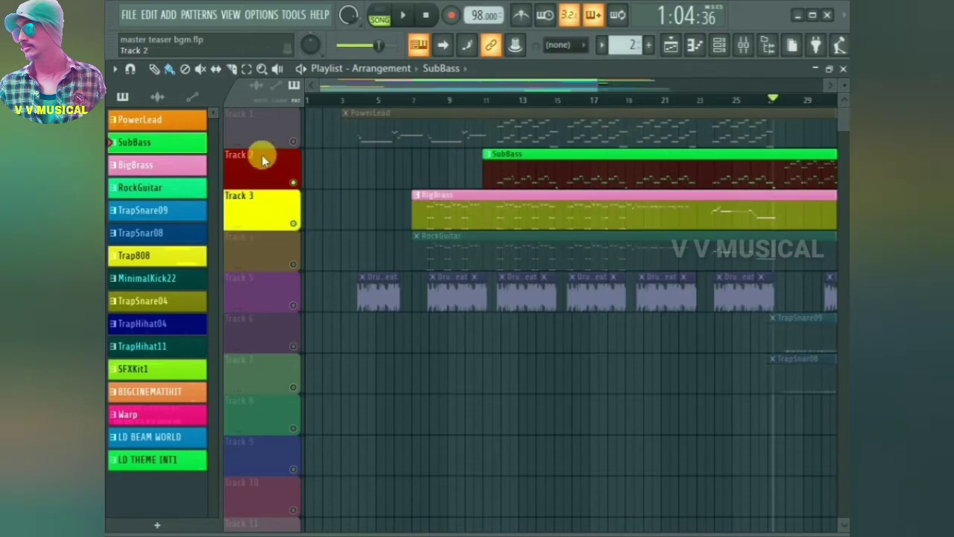
{"action": "right_click", "coordinate": [294, 264]}
{"action": "left_click", "coordinate": [294, 224]}
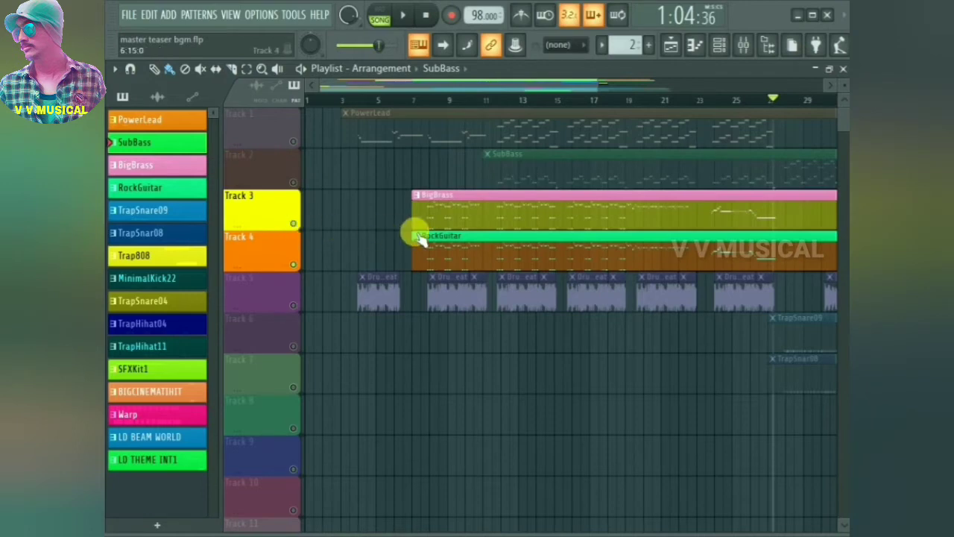
Open the BigBrass pattern in the piano roll and play its notes from about bar 7, checking the higher octaves.
{"action": "double_click", "coordinate": [471, 221]}
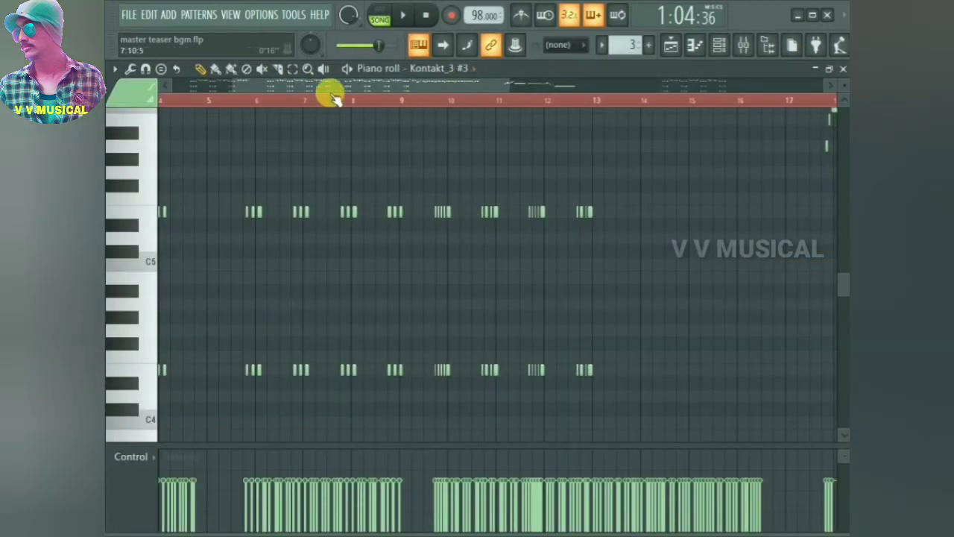
{"action": "key", "text": "space"}
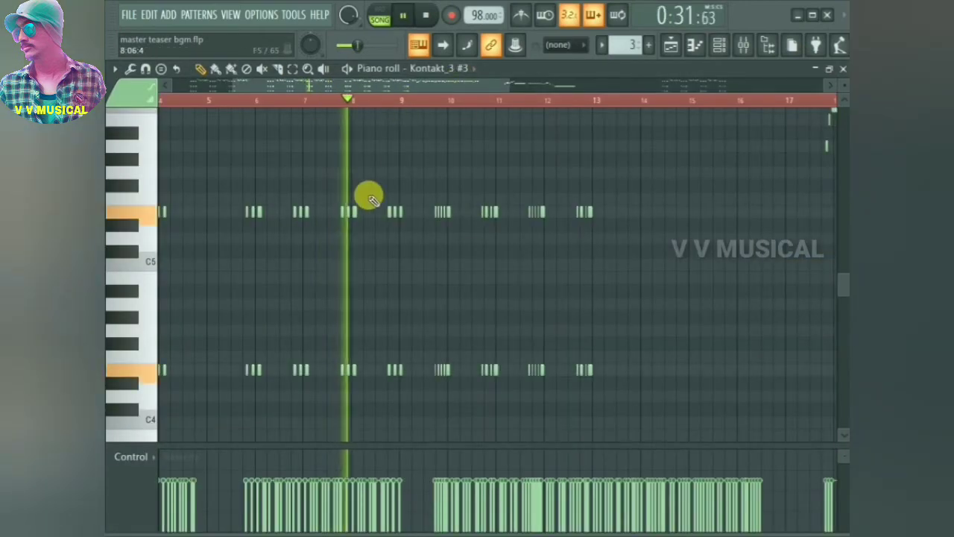
{"action": "scroll", "coordinate": [368, 196], "scroll_direction": "up", "scroll_amount": 4}
{"action": "scroll", "coordinate": [368, 195], "scroll_direction": "up", "scroll_amount": 3}
{"action": "scroll", "coordinate": [368, 195], "scroll_direction": "down", "scroll_amount": 4}
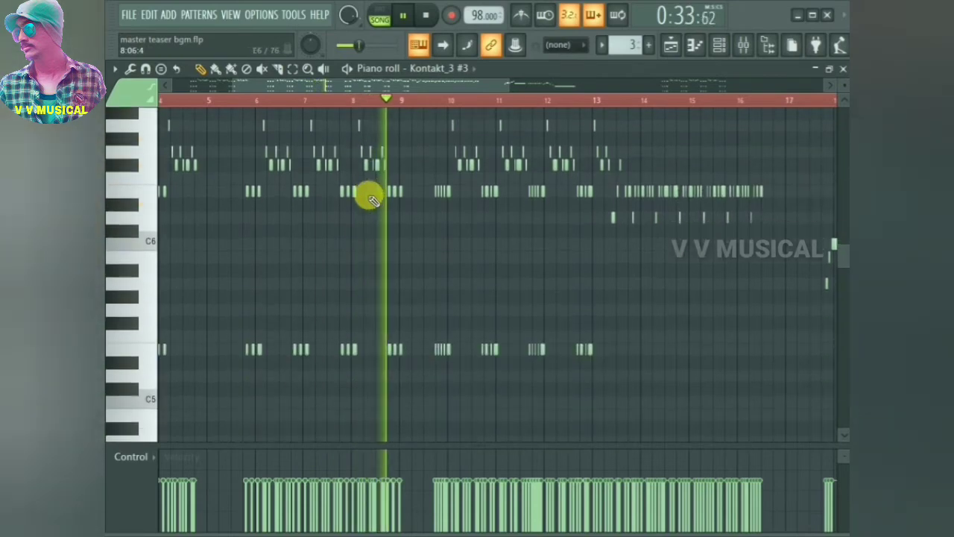
Follow the BigBrass playback through the closely zoomed notes from about bar 10 to bar 16.
{"action": "left_click_drag", "start_coordinate": [224, 79], "coordinate": [364, 89]}
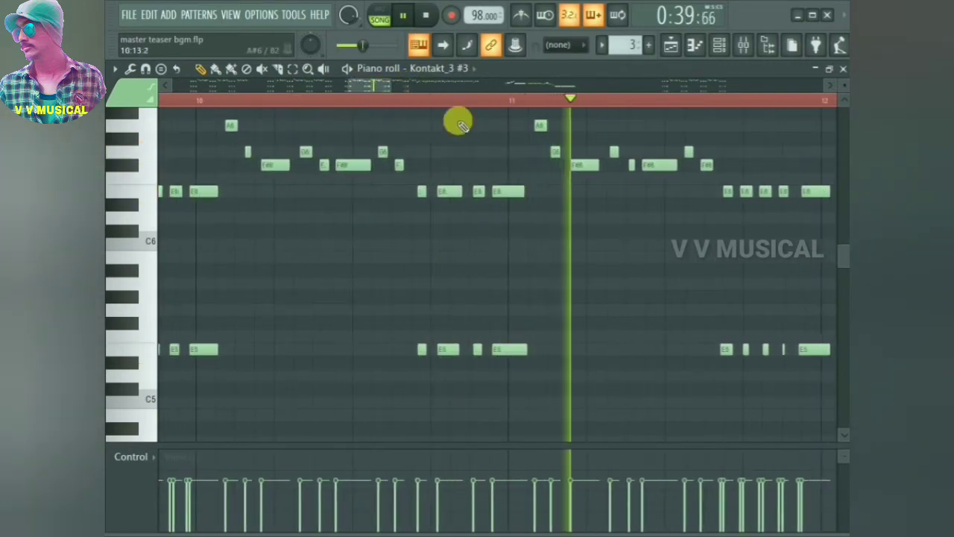
{"action": "scroll", "coordinate": [556, 156], "scroll_direction": "up", "scroll_amount": 5}
{"action": "scroll", "coordinate": [556, 156], "scroll_direction": "down", "scroll_amount": 1}
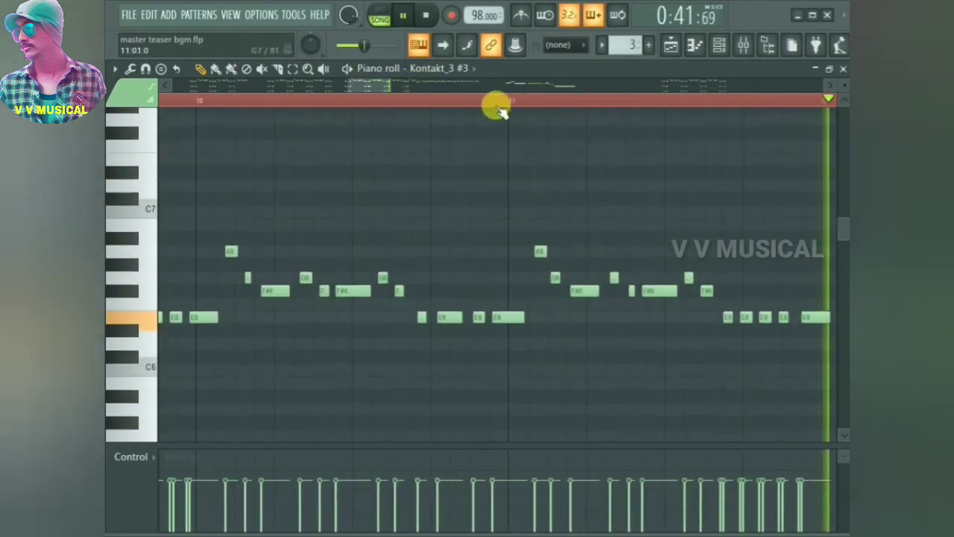
{"action": "left_click_drag", "start_coordinate": [383, 90], "coordinate": [464, 89]}
{"action": "scroll", "coordinate": [453, 230], "scroll_direction": "down", "scroll_amount": 6}
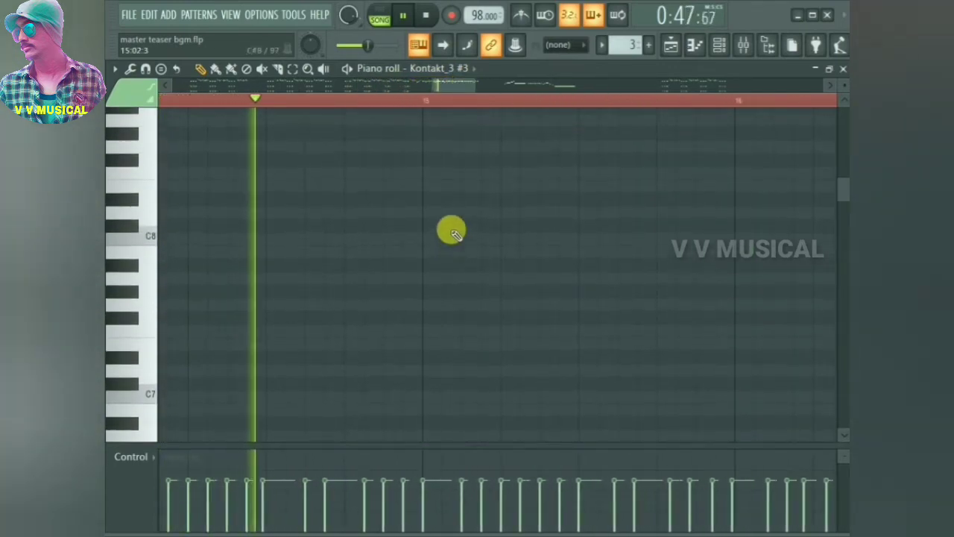
{"action": "scroll", "coordinate": [453, 229], "scroll_direction": "up", "scroll_amount": 3}
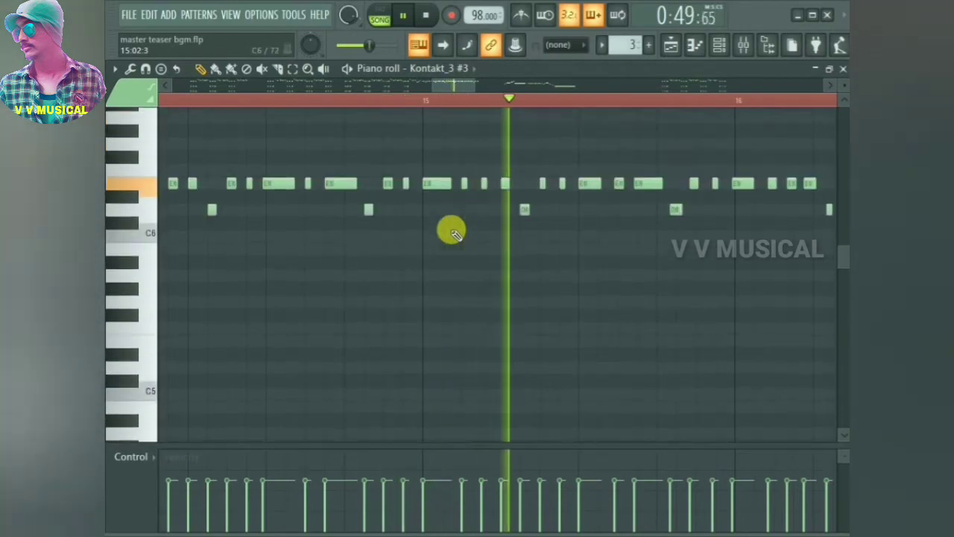
{"action": "left_click_drag", "start_coordinate": [453, 99], "coordinate": [473, 89]}
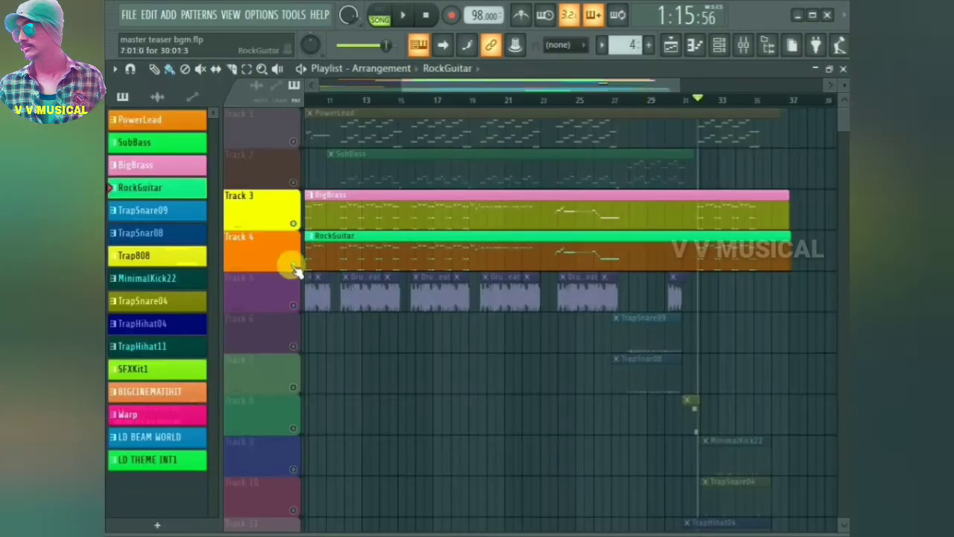
Solo Track 5 and listen to its DrumBeat clips from the first clip and again from about bar 8.
{"action": "right_click", "coordinate": [294, 306]}
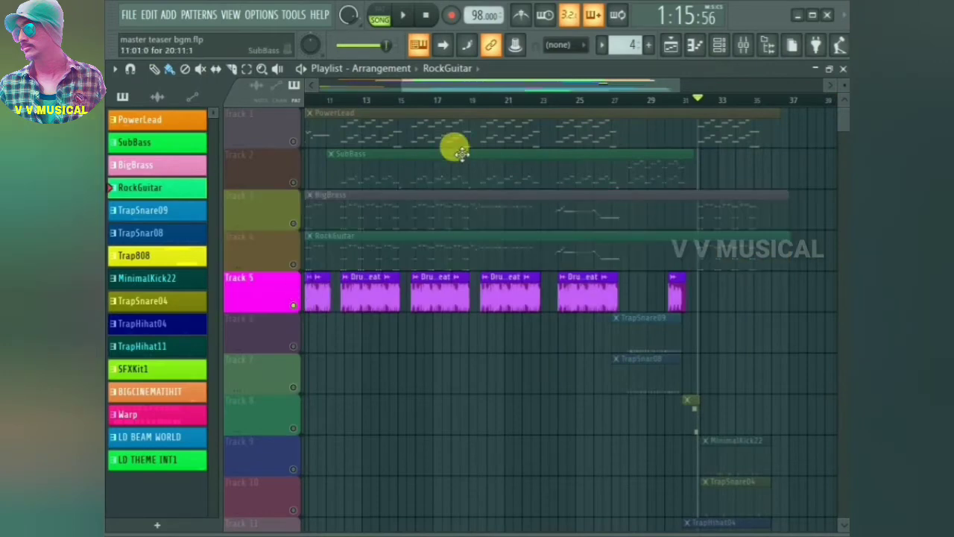
{"action": "left_click_drag", "start_coordinate": [576, 89], "coordinate": [477, 101]}
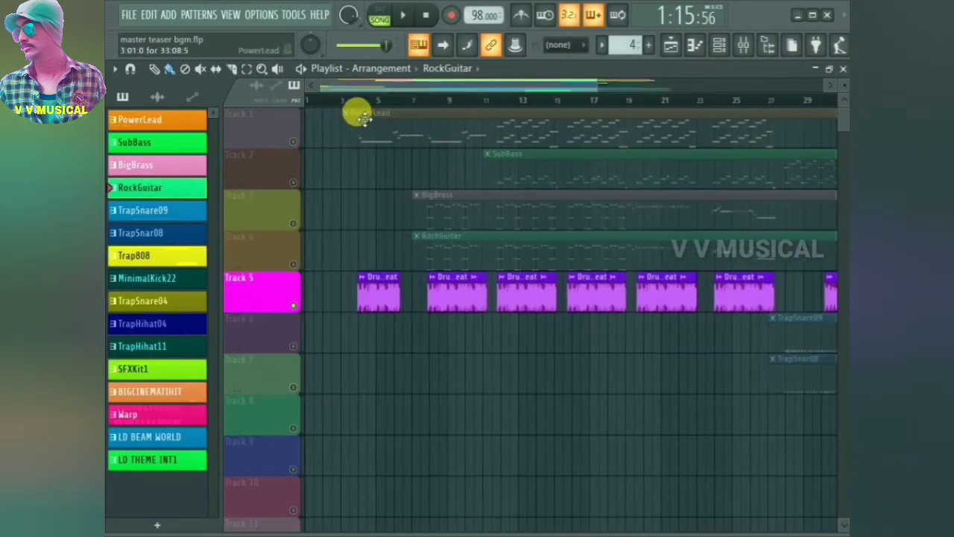
{"action": "key", "text": "space"}
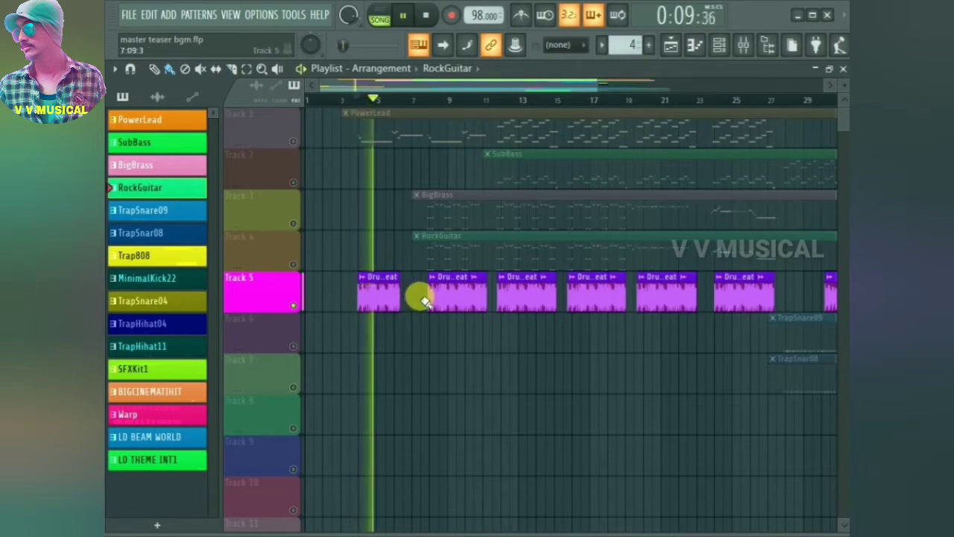
{"action": "left_click_drag", "start_coordinate": [590, 77], "coordinate": [458, 92]}
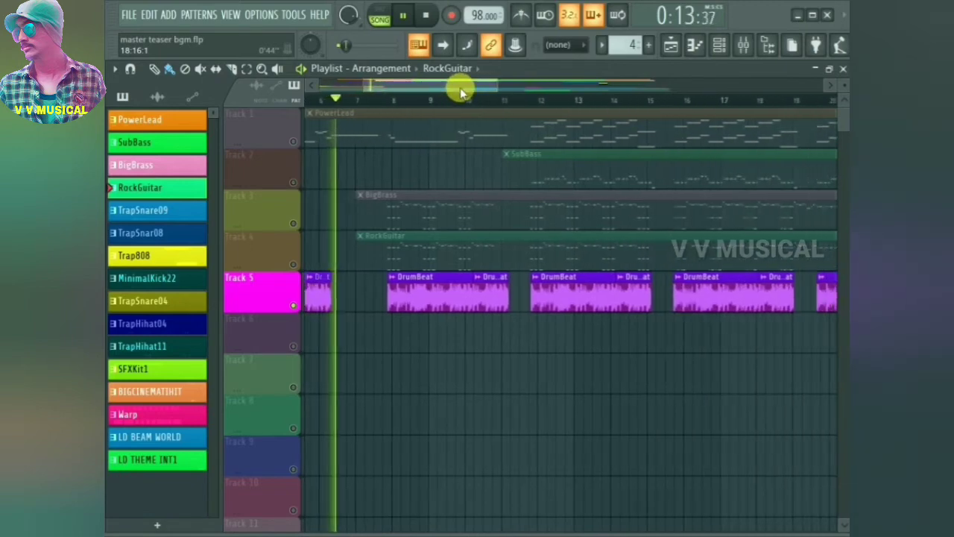
{"action": "left_click", "coordinate": [401, 101]}
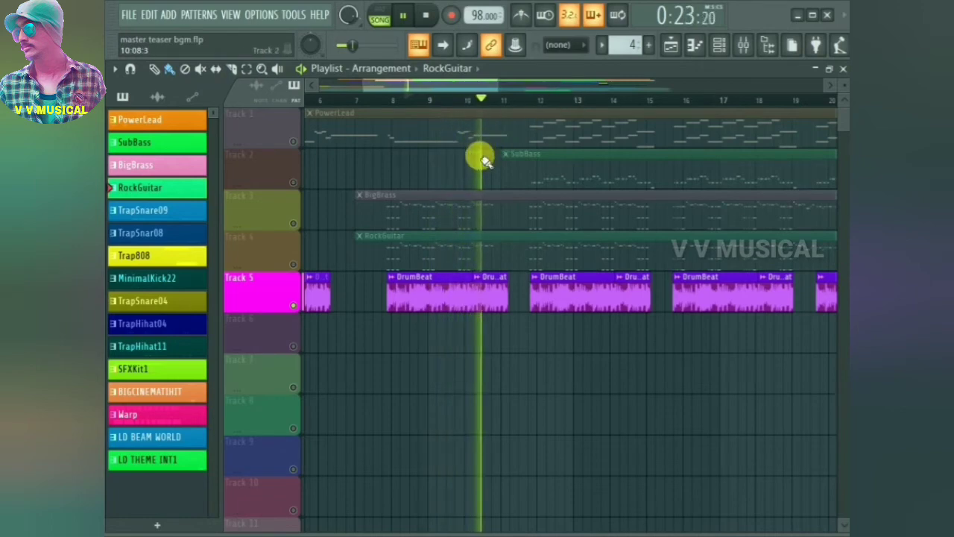
{"action": "key", "text": "space"}
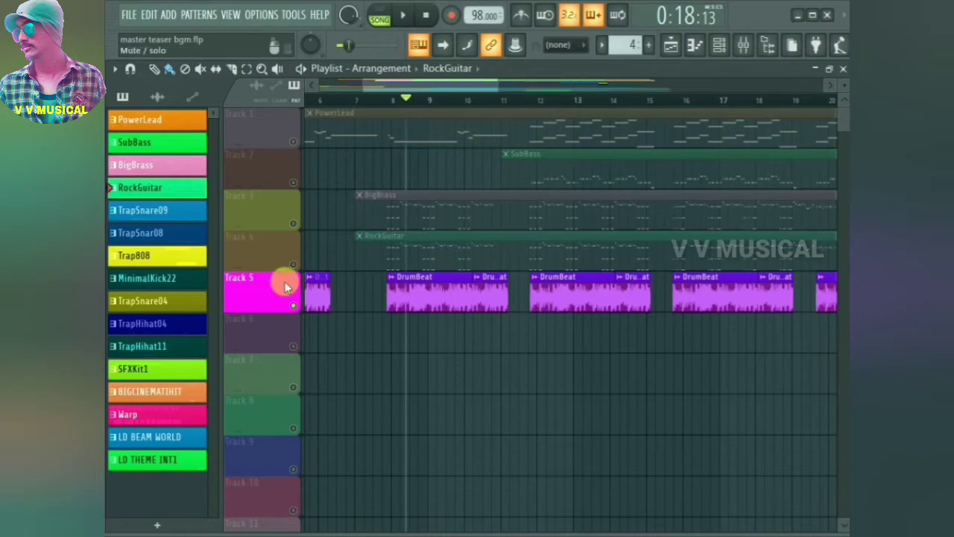
Enable Tracks 6 and 7 alongside Track 5 and play the arrangement from about bar 27.
{"action": "scroll", "coordinate": [271, 341], "scroll_direction": "down", "scroll_amount": 5}
{"action": "scroll", "coordinate": [270, 340], "scroll_direction": "up", "scroll_amount": 3}
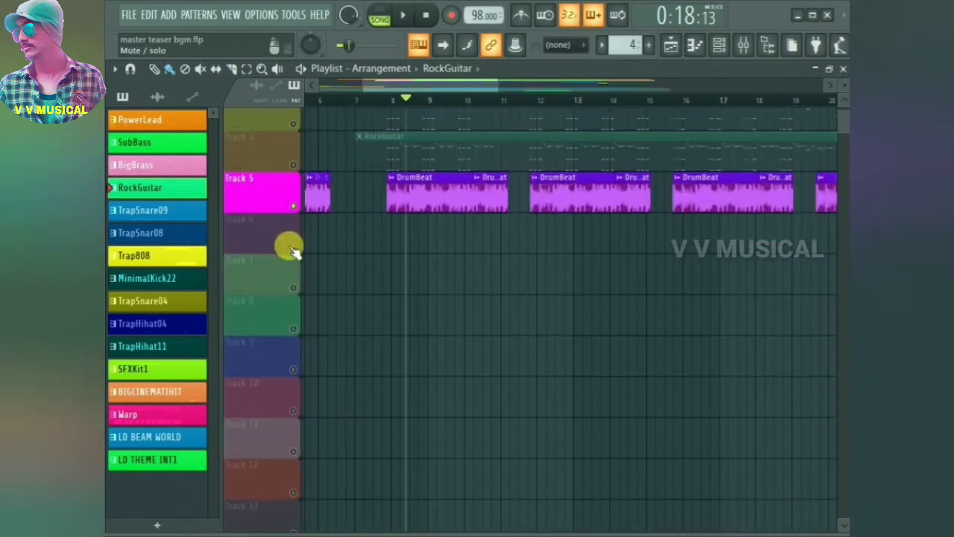
{"action": "left_click_drag", "start_coordinate": [492, 87], "coordinate": [744, 66]}
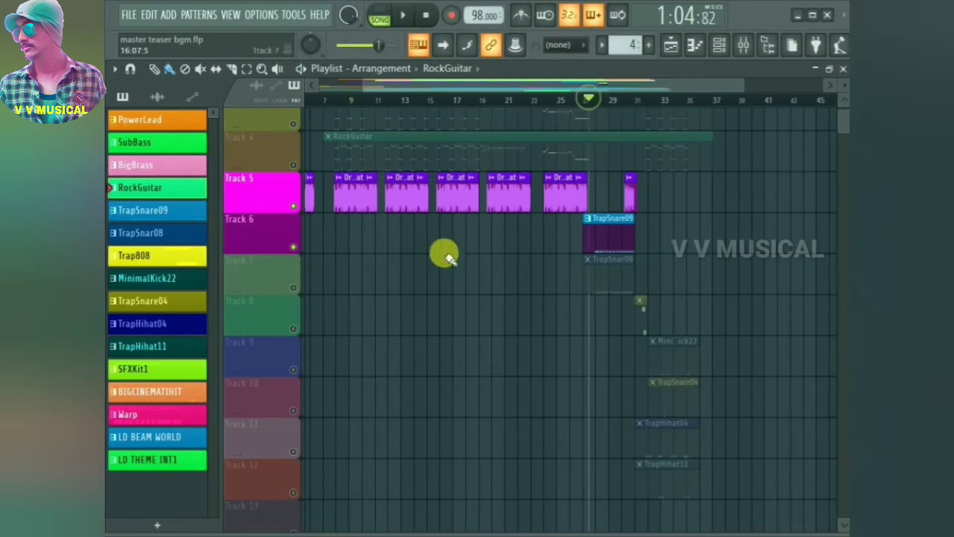
{"action": "key", "text": "space"}
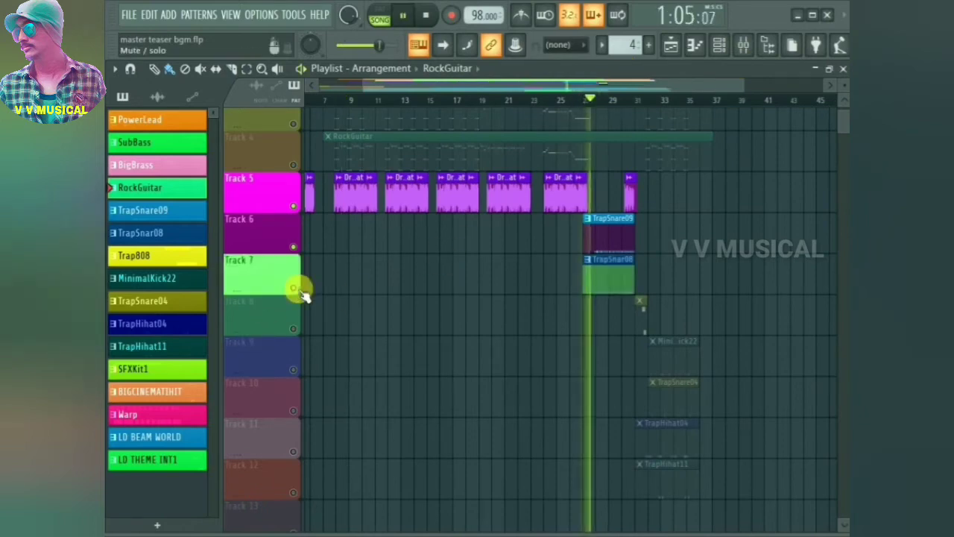
Examine the TrapSnare09 notes in the piano roll during playback, and return to the playlist with playback stopped.
{"action": "left_click", "coordinate": [610, 232]}
{"action": "double_click", "coordinate": [610, 232]}
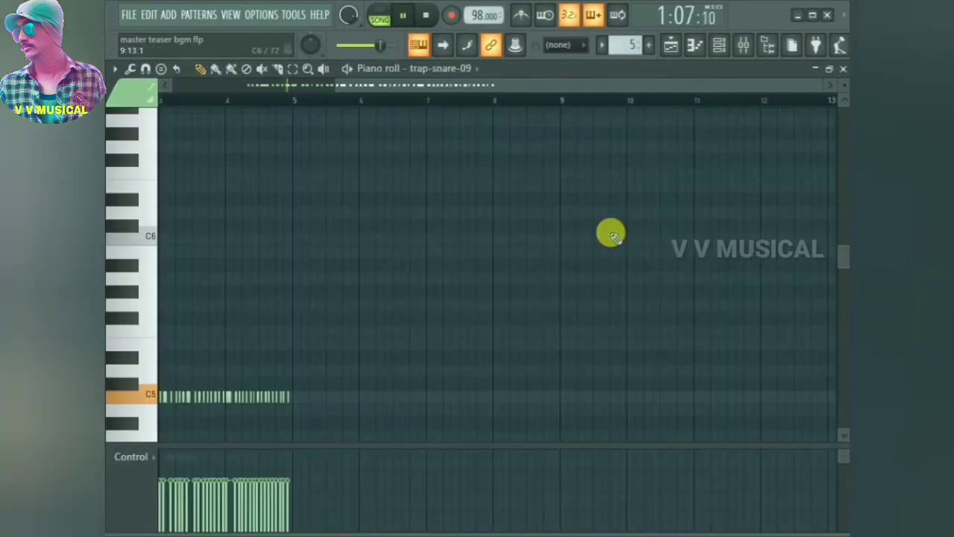
{"action": "left_click_drag", "start_coordinate": [450, 84], "coordinate": [384, 90]}
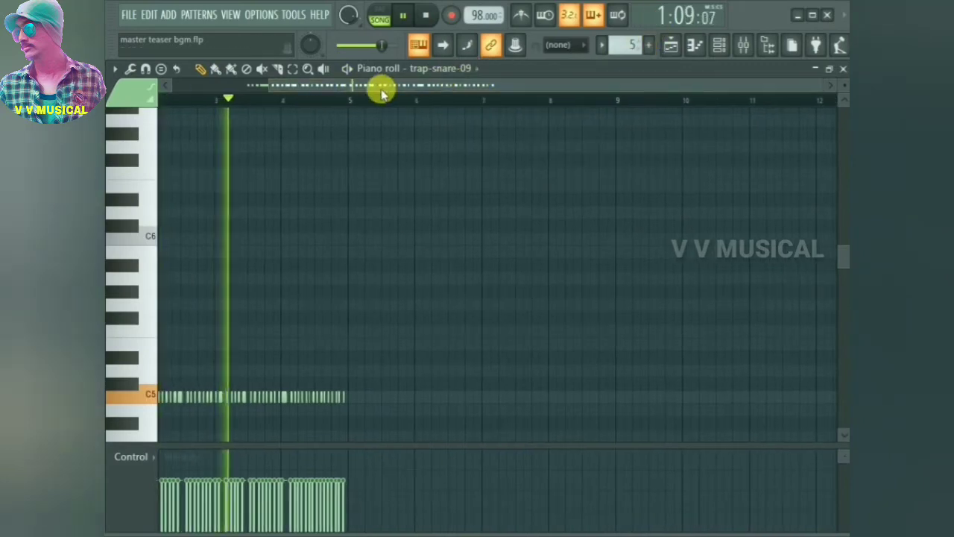
{"action": "scroll", "coordinate": [355, 318], "scroll_direction": "down", "scroll_amount": 1}
{"action": "scroll", "coordinate": [356, 318], "scroll_direction": "down", "scroll_amount": 1}
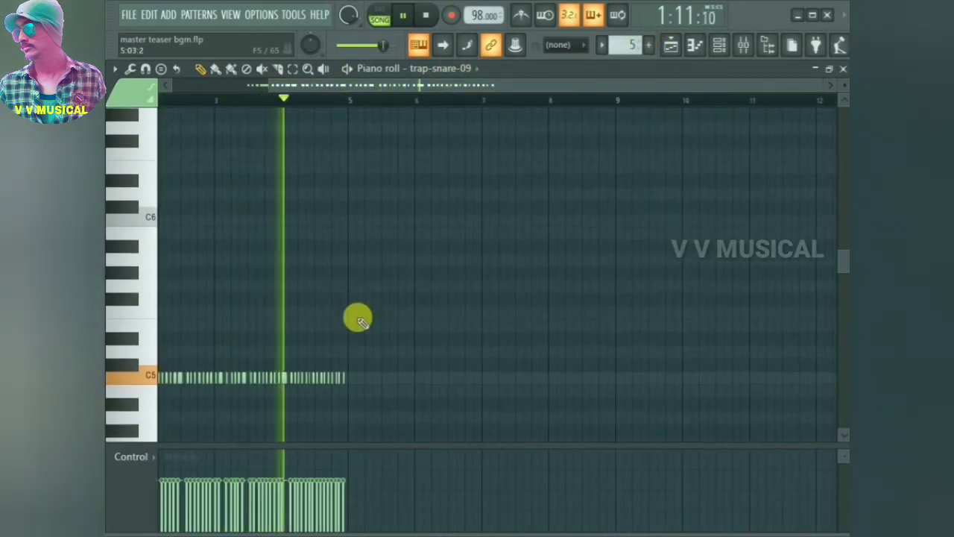
{"action": "left_click", "coordinate": [843, 70]}
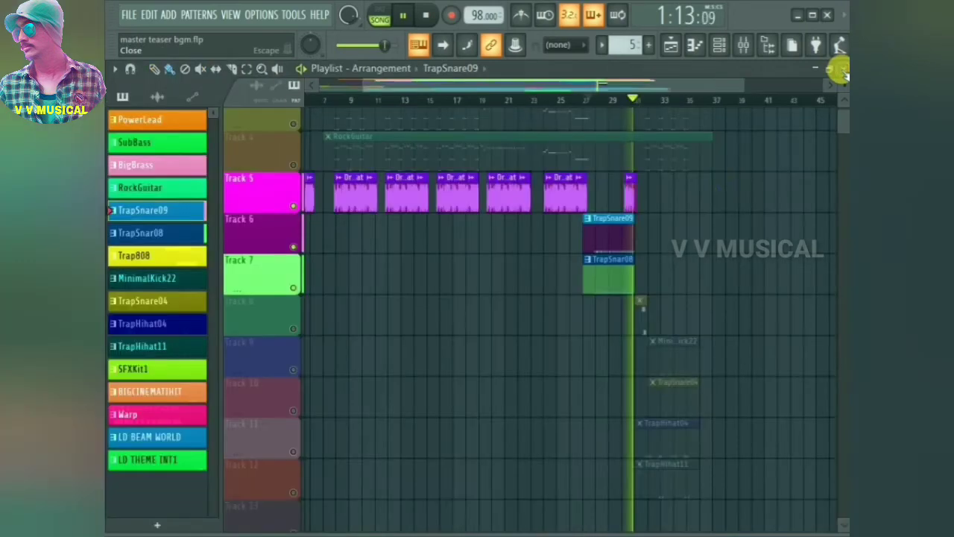
{"action": "key", "text": "space"}
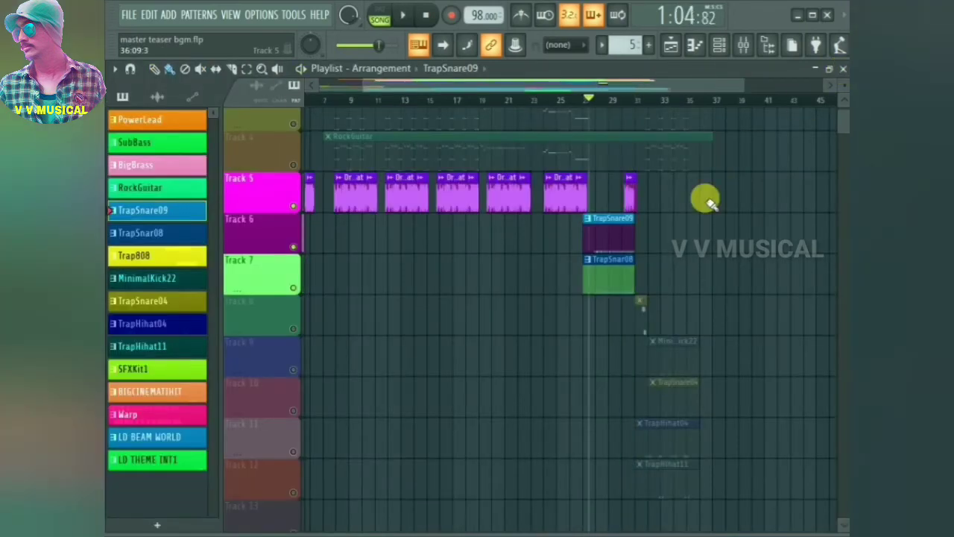
Enable Tracks 8 to 12 to bring in the Trap808, MinimalKick22, TrapSnare04, TrapHihat04 and TrapHihat11 patterns.
{"action": "left_click", "coordinate": [295, 371]}
{"action": "left_click", "coordinate": [295, 410]}
{"action": "left_click", "coordinate": [297, 451]}
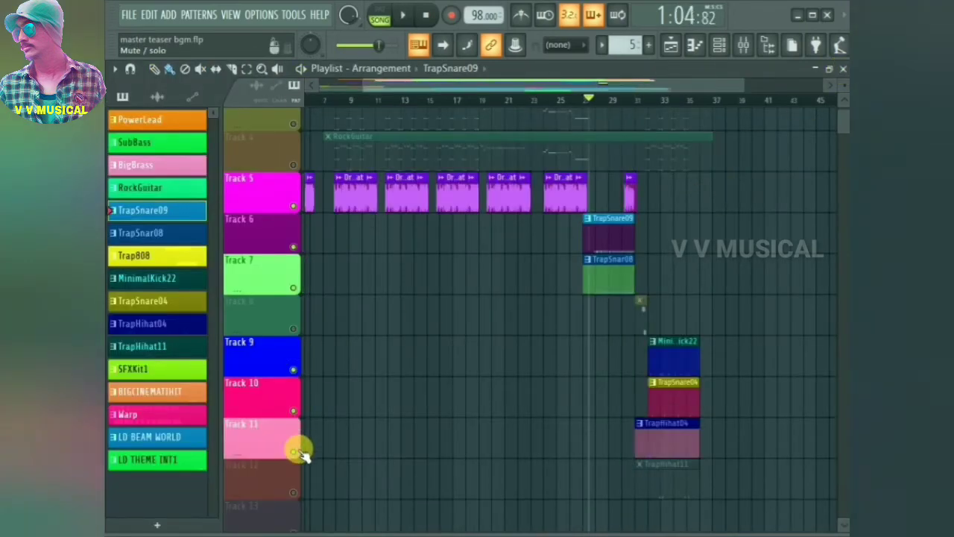
{"action": "scroll", "coordinate": [531, 443], "scroll_direction": "down", "scroll_amount": 3}
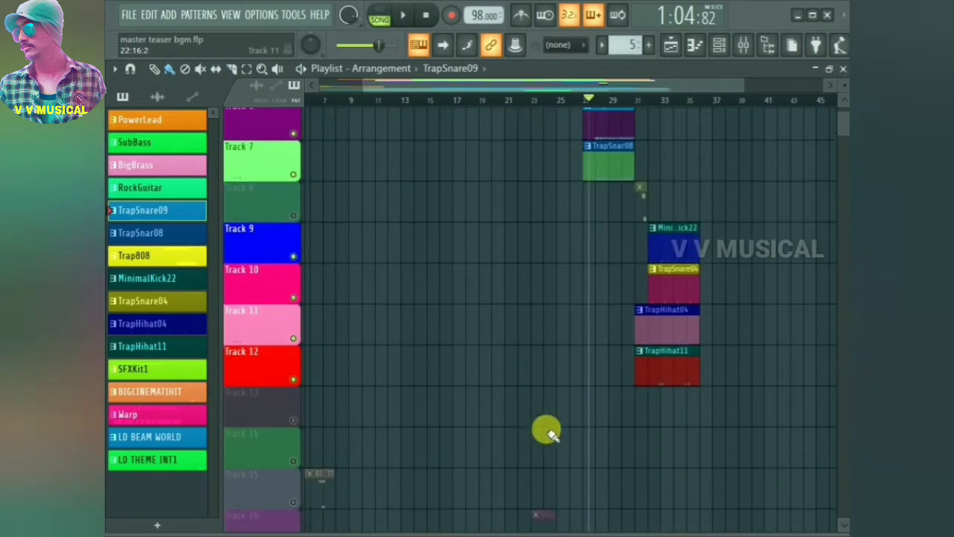
{"action": "left_click", "coordinate": [294, 215]}
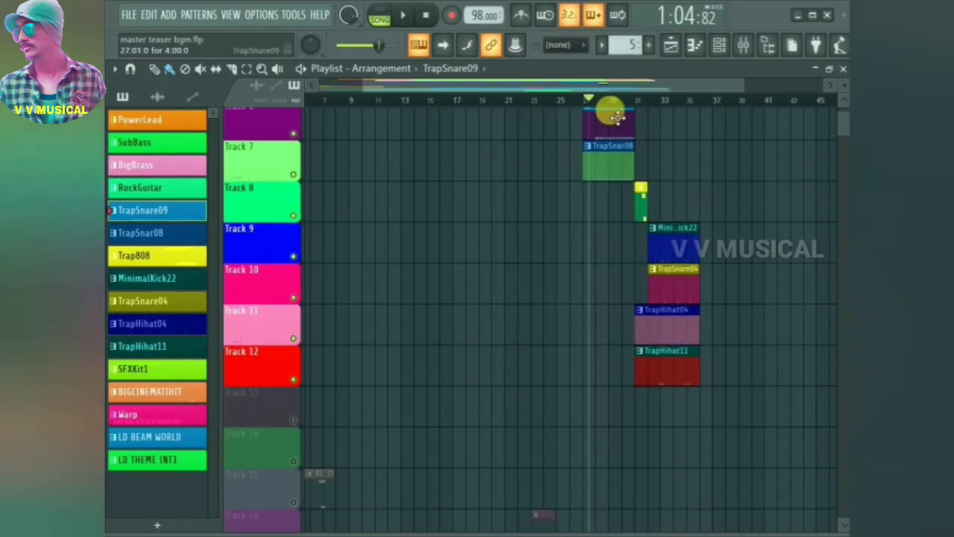
Play the trap percussion section of the arrangement from about bar 31.
{"action": "left_click_drag", "start_coordinate": [364, 79], "coordinate": [560, 105]}
{"action": "left_click", "coordinate": [429, 99]}
{"action": "key", "text": "space"}
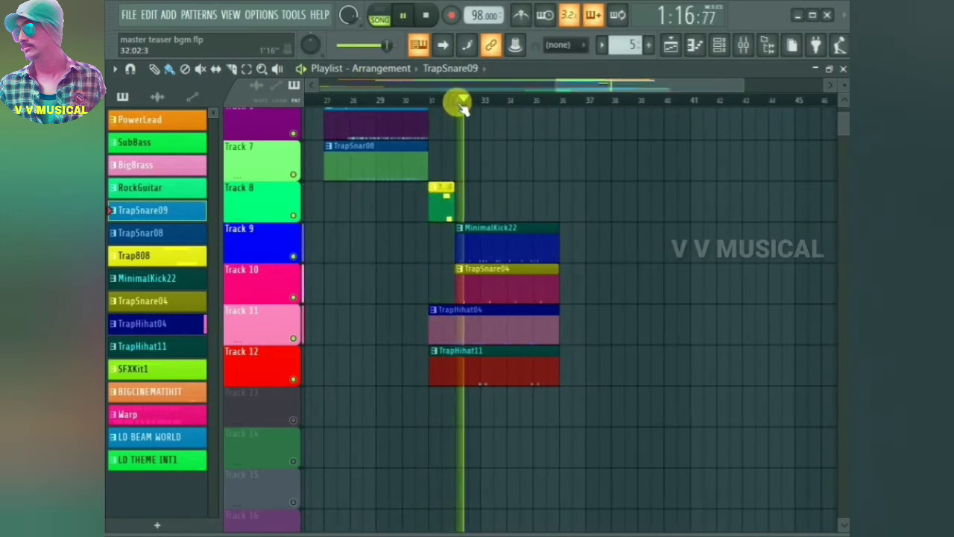
Examine the MinimalKick22 notes in the piano roll during playback, and stop playback back in the playlist.
{"action": "double_click", "coordinate": [526, 242]}
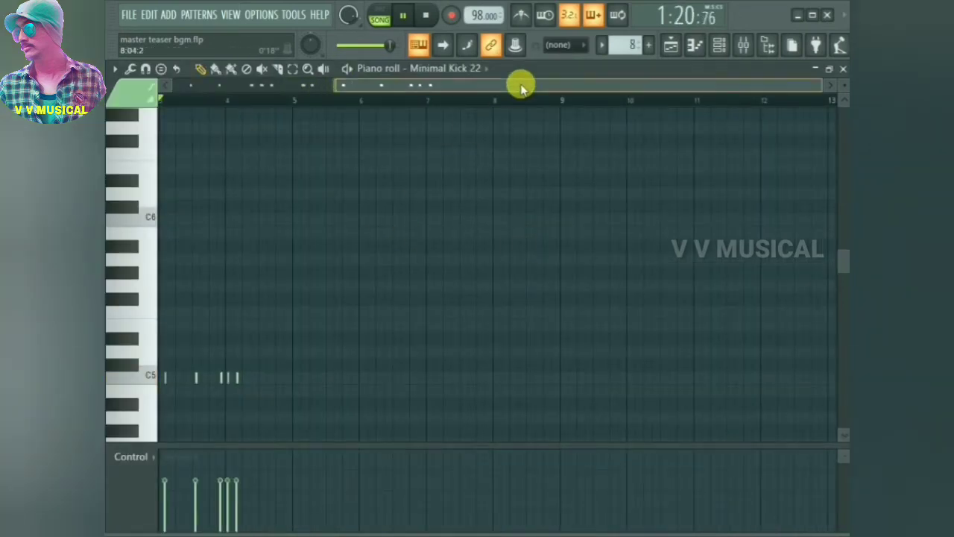
{"action": "left_click_drag", "start_coordinate": [520, 85], "coordinate": [353, 85]}
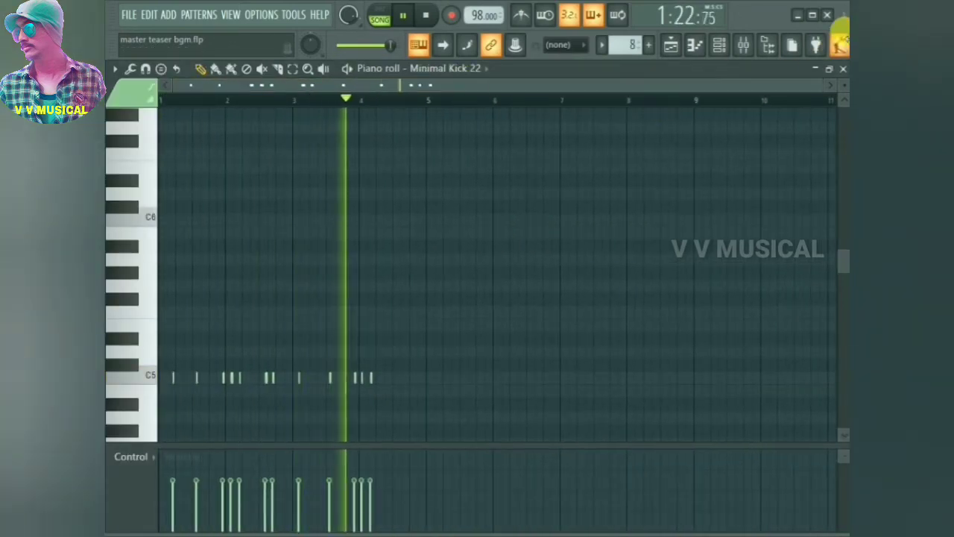
{"action": "left_click", "coordinate": [841, 69]}
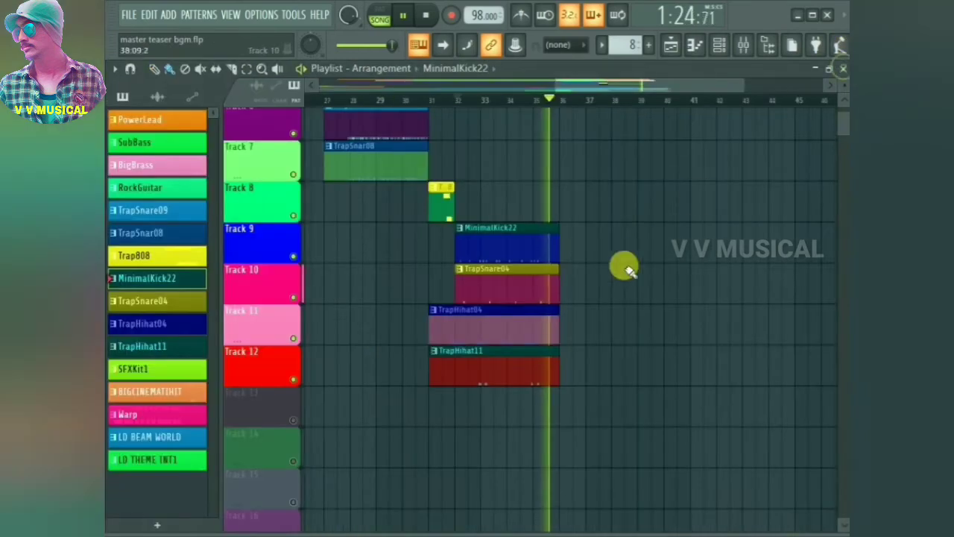
{"action": "key", "text": "space"}
Enable Track 17, which holds the LD BEAM WORLD pattern.
{"action": "scroll", "coordinate": [248, 379], "scroll_direction": "down", "scroll_amount": 8}
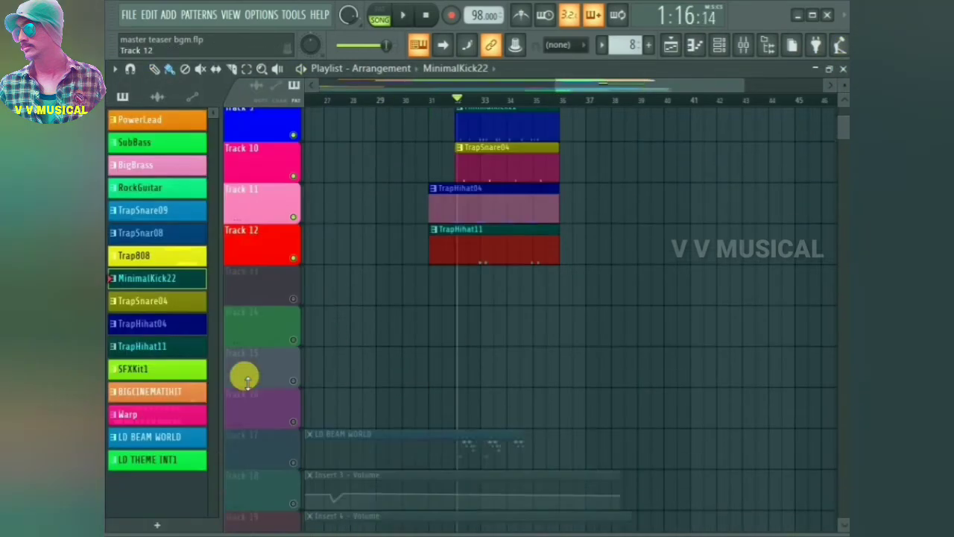
{"action": "left_click", "coordinate": [294, 275]}
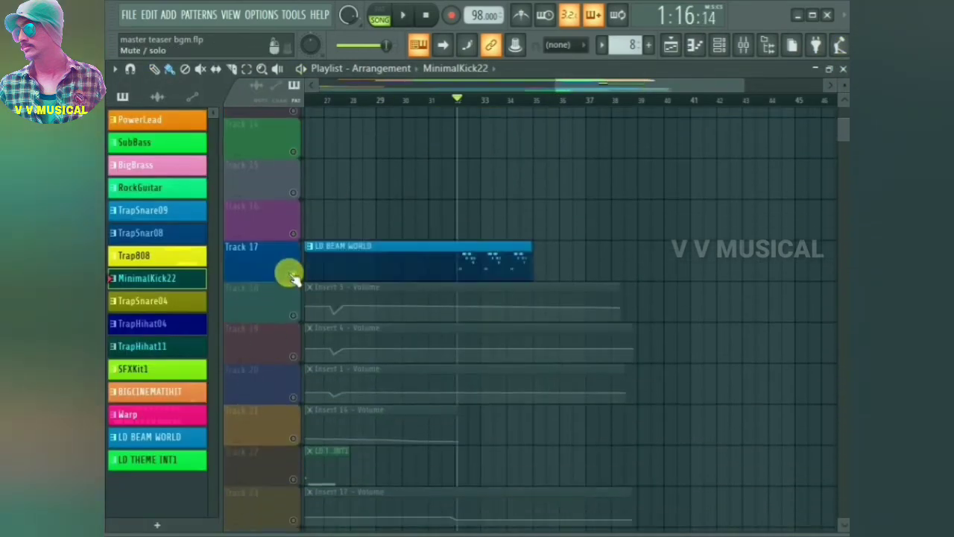
Solo Track 17 and examine the LD BEAM WORLD notes in bars 20 to 22 during playback, ending back in the playlist.
{"action": "right_click", "coordinate": [294, 276]}
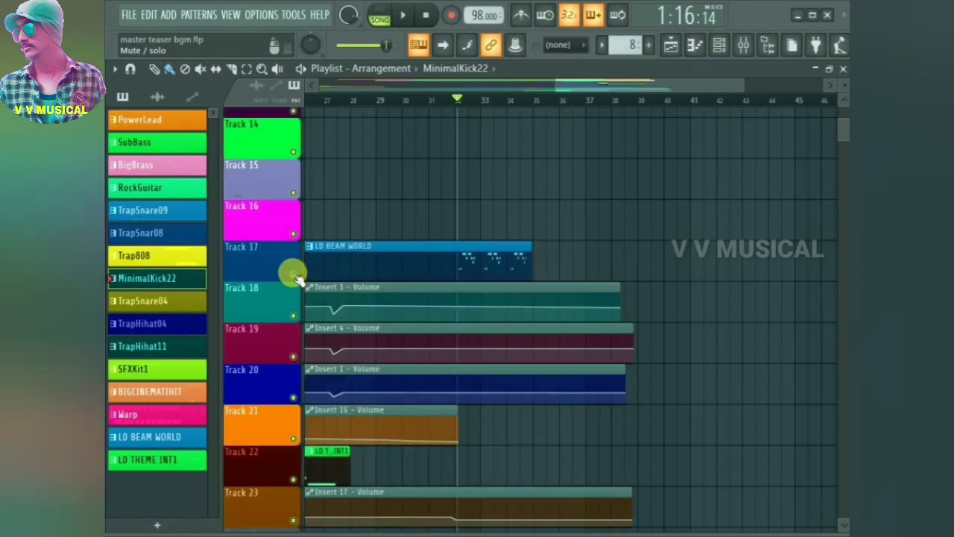
{"action": "right_click", "coordinate": [294, 275]}
{"action": "double_click", "coordinate": [491, 254]}
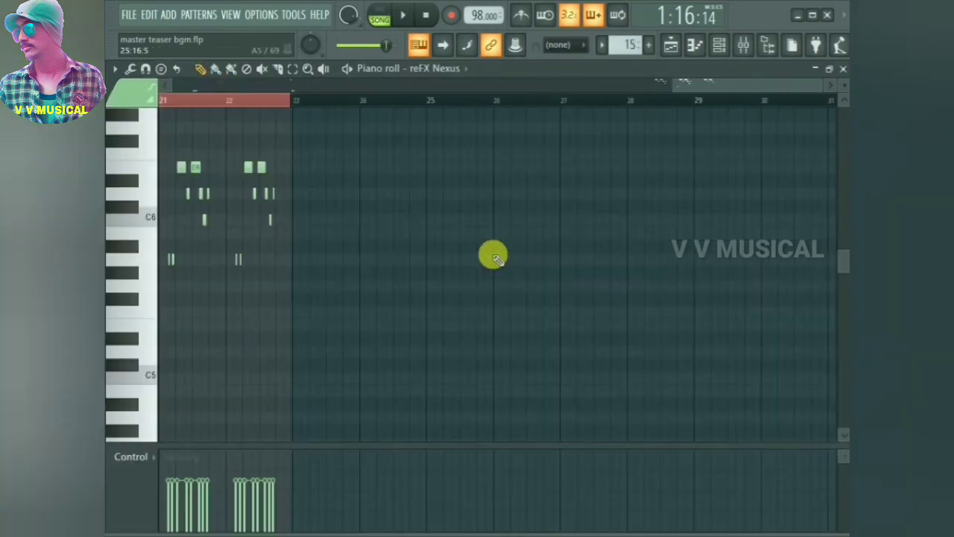
{"action": "left_click_drag", "start_coordinate": [697, 90], "coordinate": [534, 91]}
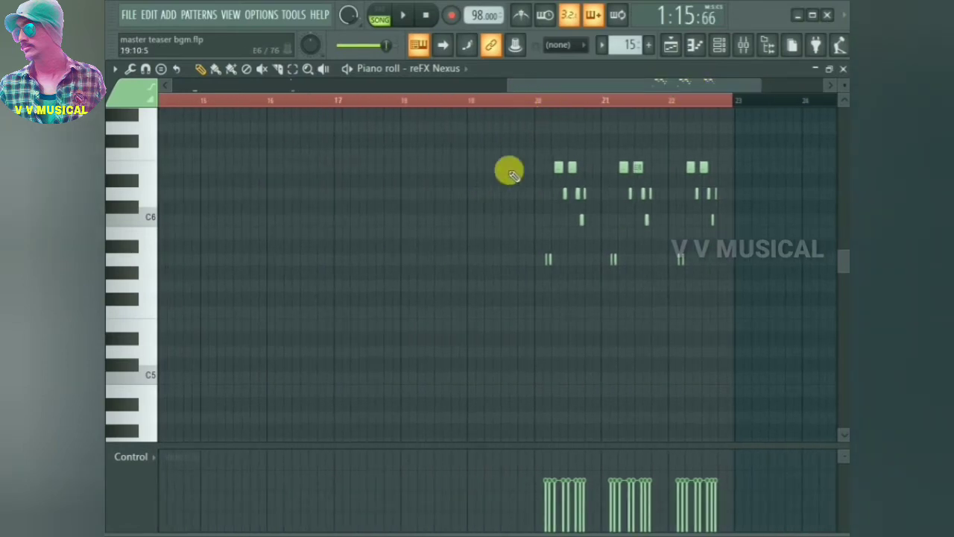
{"action": "scroll", "coordinate": [510, 171], "scroll_direction": "up", "scroll_amount": 3}
{"action": "key", "text": "space"}
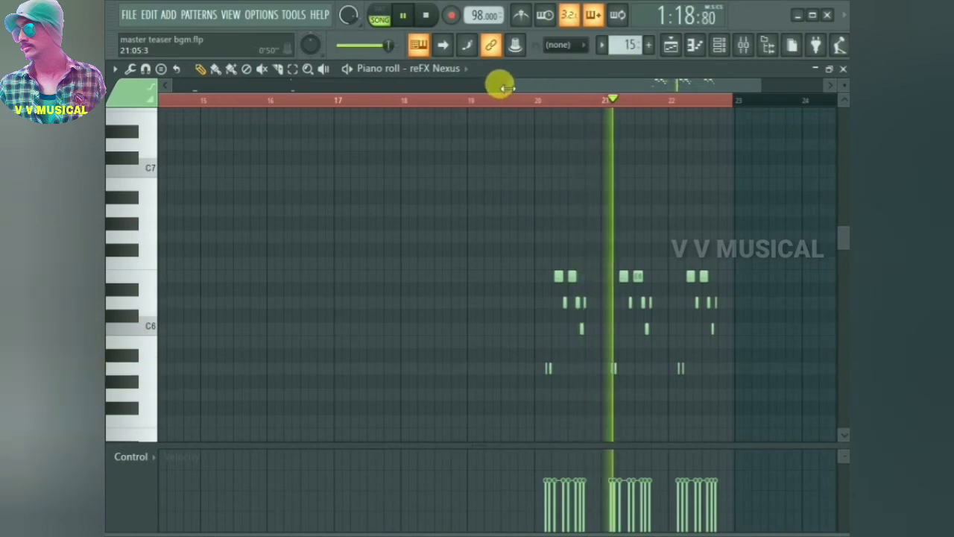
{"action": "left_click_drag", "start_coordinate": [501, 87], "coordinate": [634, 98]}
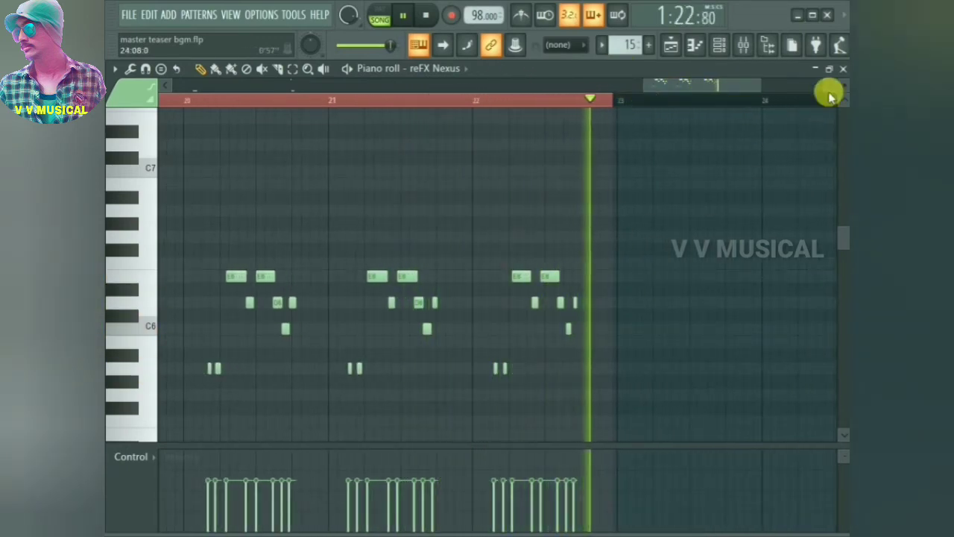
{"action": "left_click", "coordinate": [843, 69]}
{"action": "key", "text": "space"}
{"action": "scroll", "coordinate": [426, 160], "scroll_direction": "up", "scroll_amount": 1}
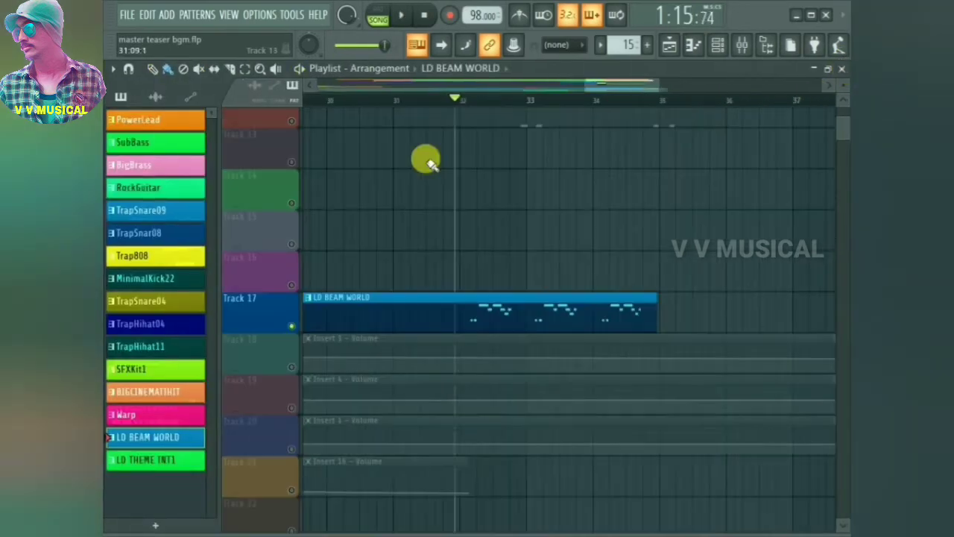
Play the opening bars of the LD BEAM WORLD pattern in the piano roll, including the notes around bar 5, and return to the playlist.
{"action": "left_click", "coordinate": [351, 105]}
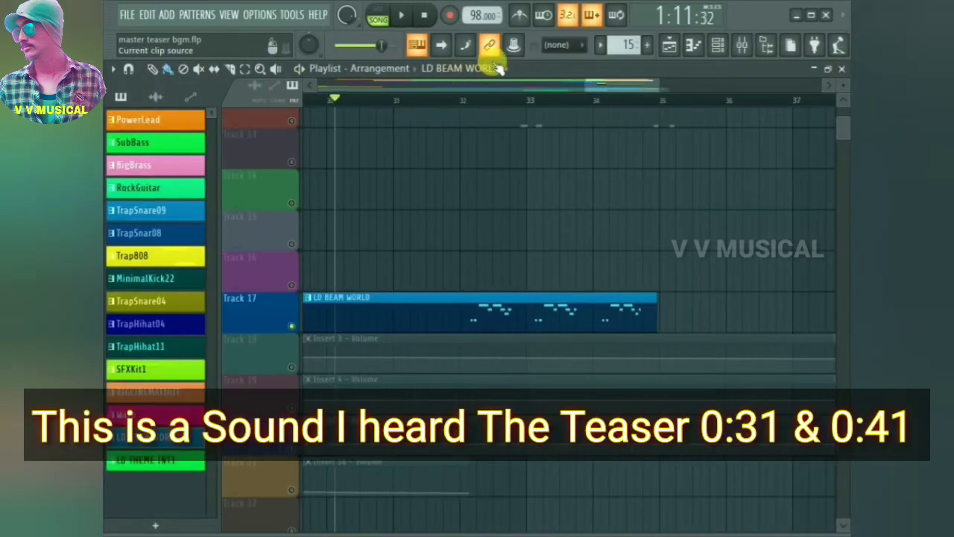
{"action": "left_click_drag", "start_coordinate": [597, 87], "coordinate": [430, 81]}
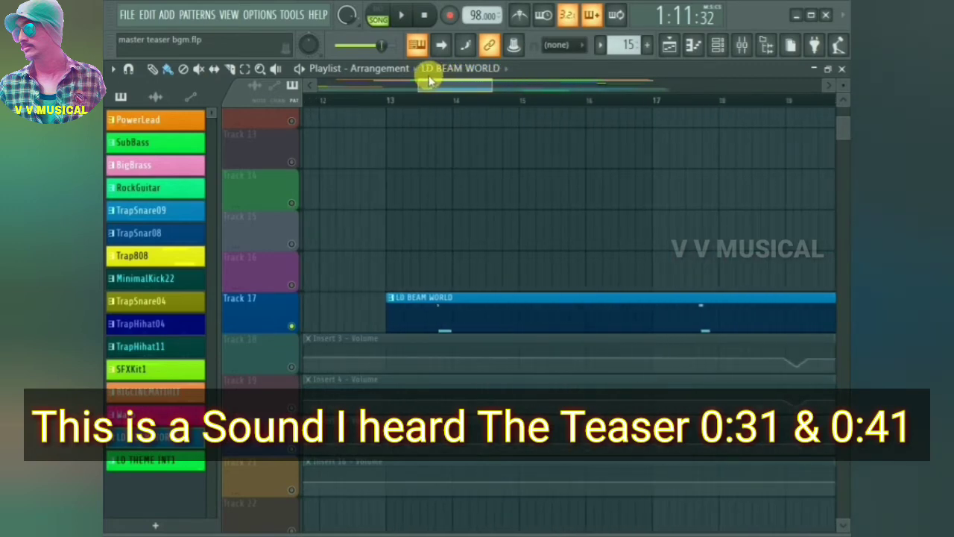
{"action": "double_click", "coordinate": [421, 302]}
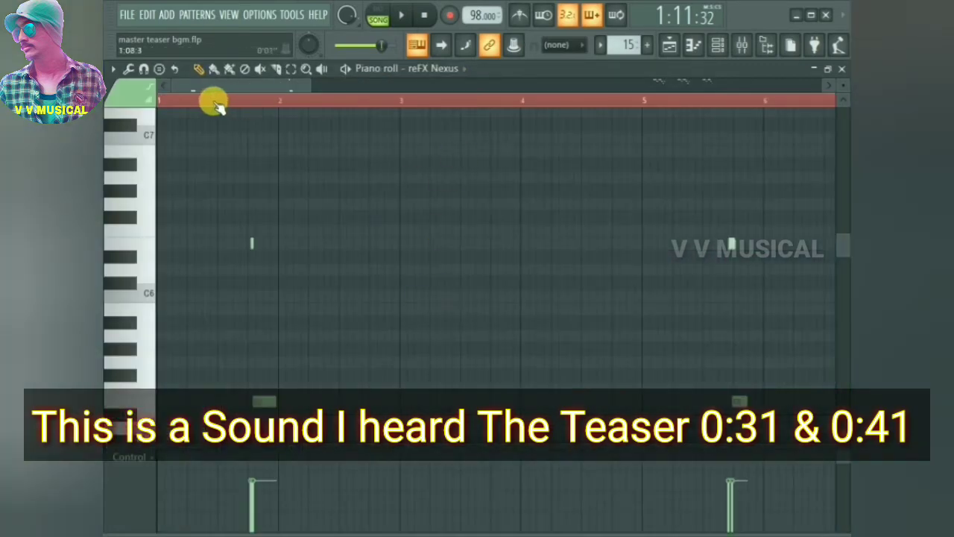
{"action": "left_click", "coordinate": [215, 105]}
{"action": "key", "text": "space"}
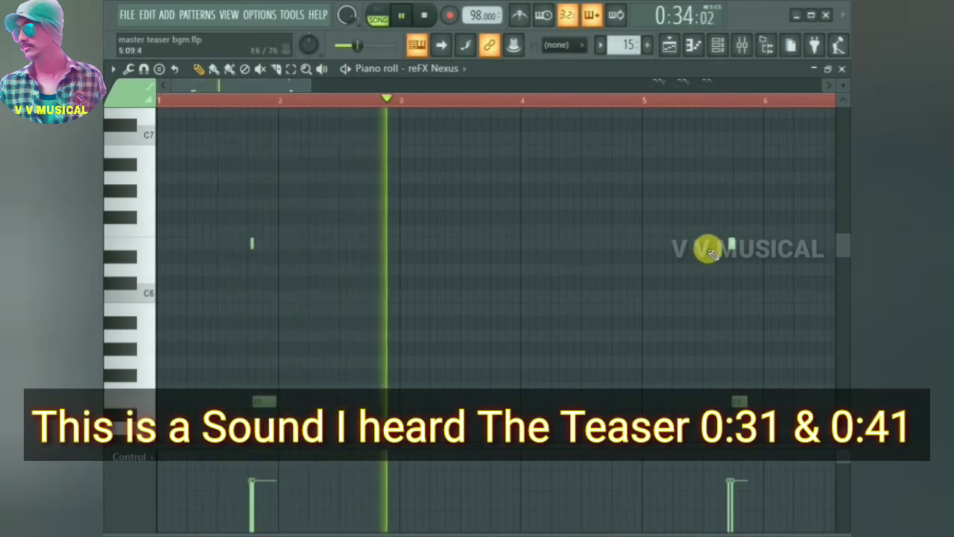
{"action": "left_click", "coordinate": [705, 101]}
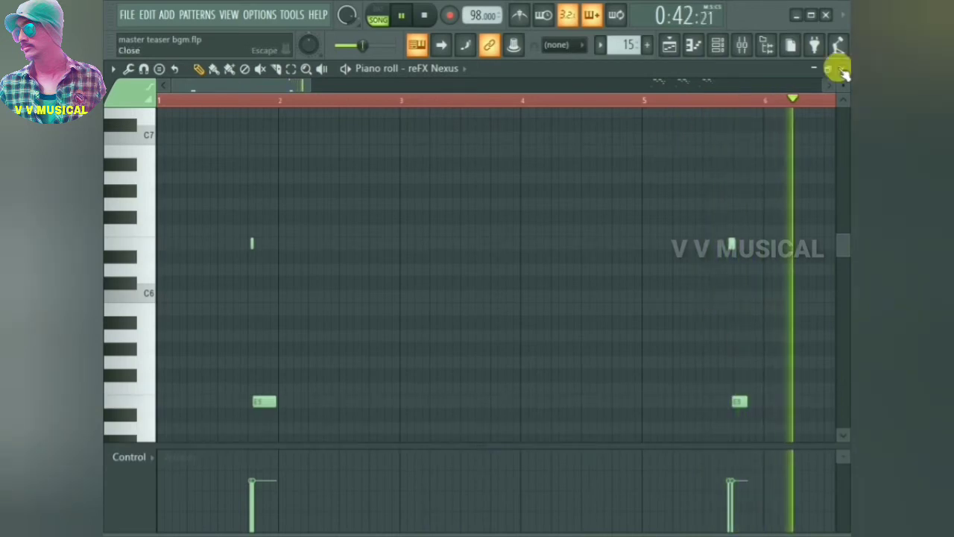
{"action": "left_click", "coordinate": [842, 69]}
{"action": "key", "text": "space"}
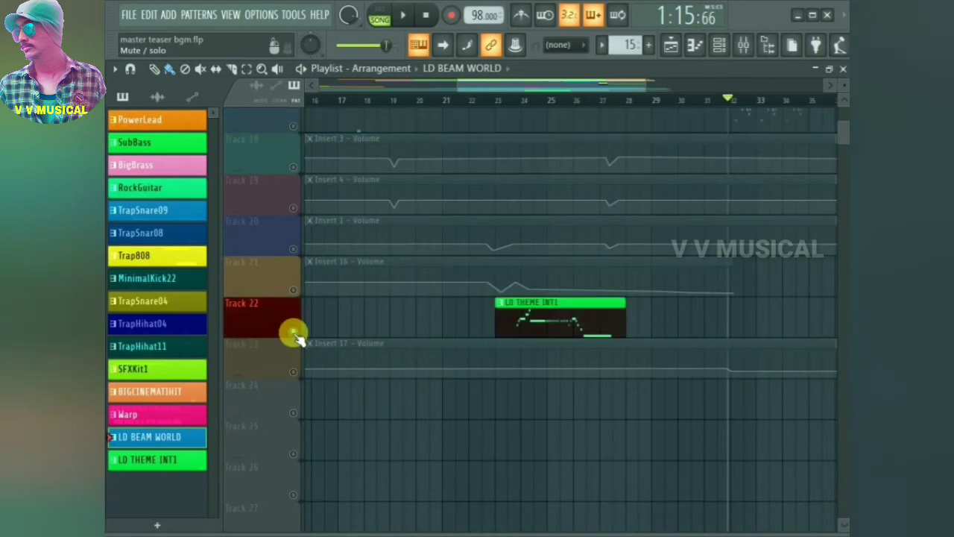
Examine the LD THEME INT1 notes in the reFX Nexus #2 piano roll while playing from bar 17, and stop in the playlist.
{"action": "double_click", "coordinate": [524, 323]}
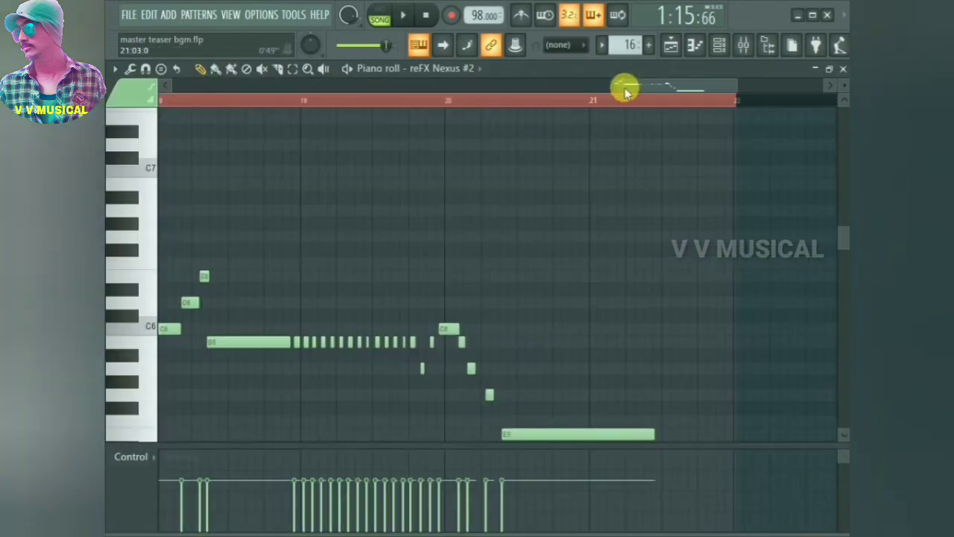
{"action": "left_click_drag", "start_coordinate": [611, 91], "coordinate": [542, 100]}
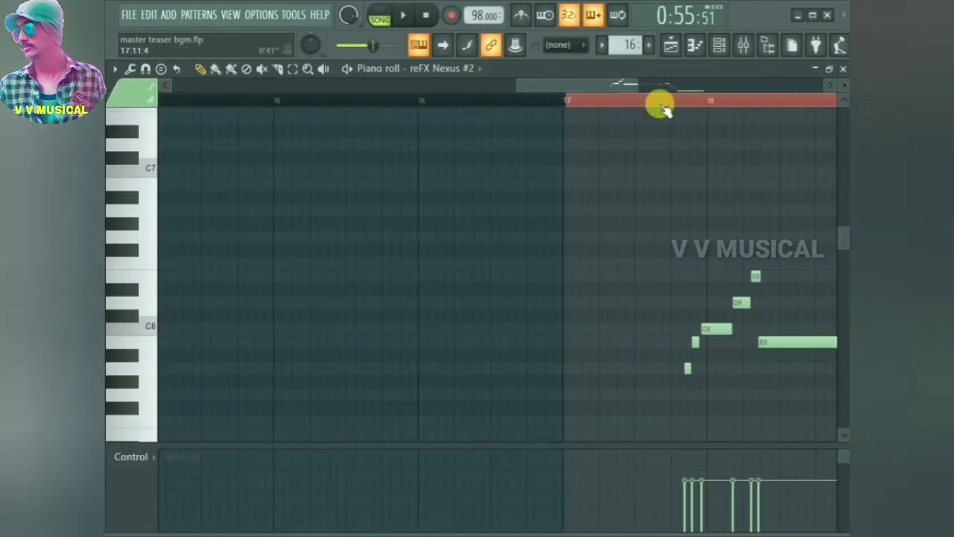
{"action": "key", "text": "space"}
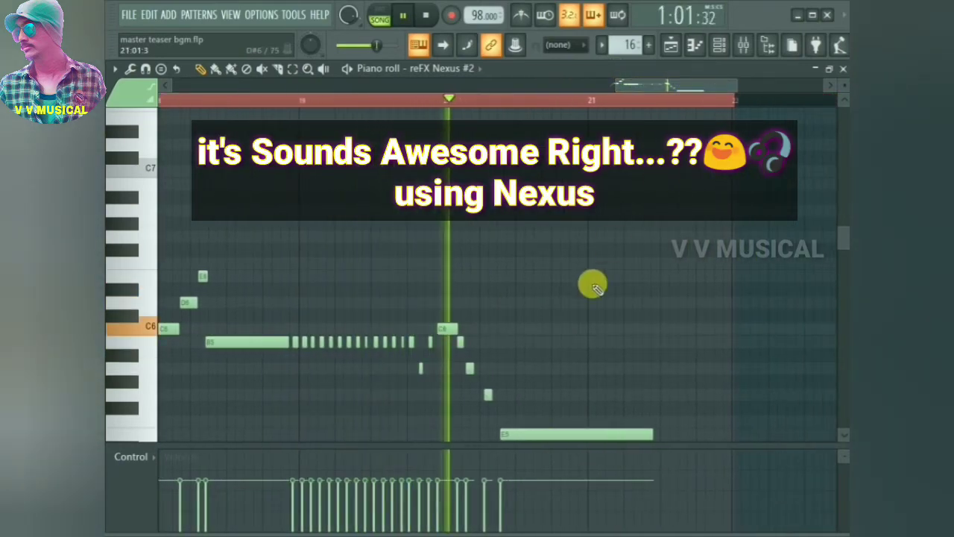
{"action": "scroll", "coordinate": [633, 315], "scroll_direction": "down", "scroll_amount": 2}
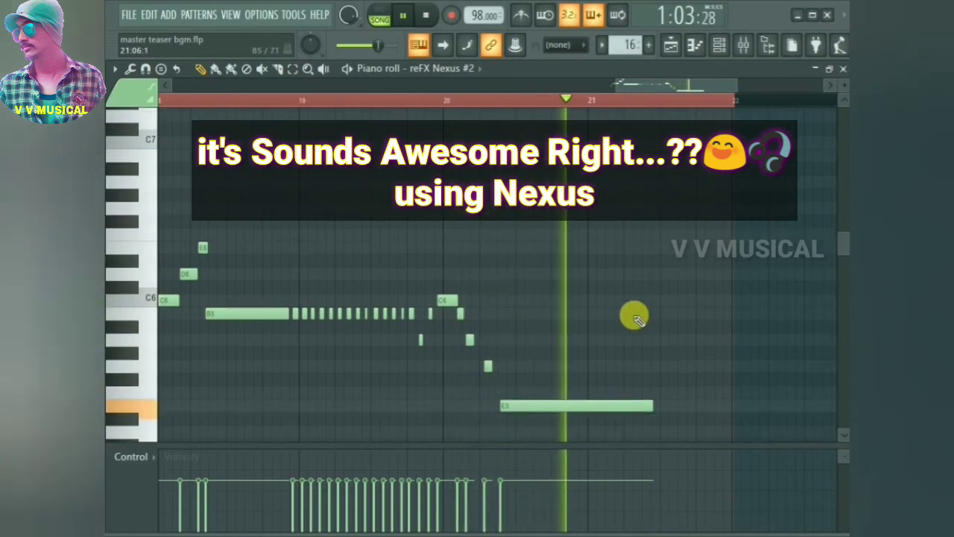
{"action": "left_click", "coordinate": [843, 68]}
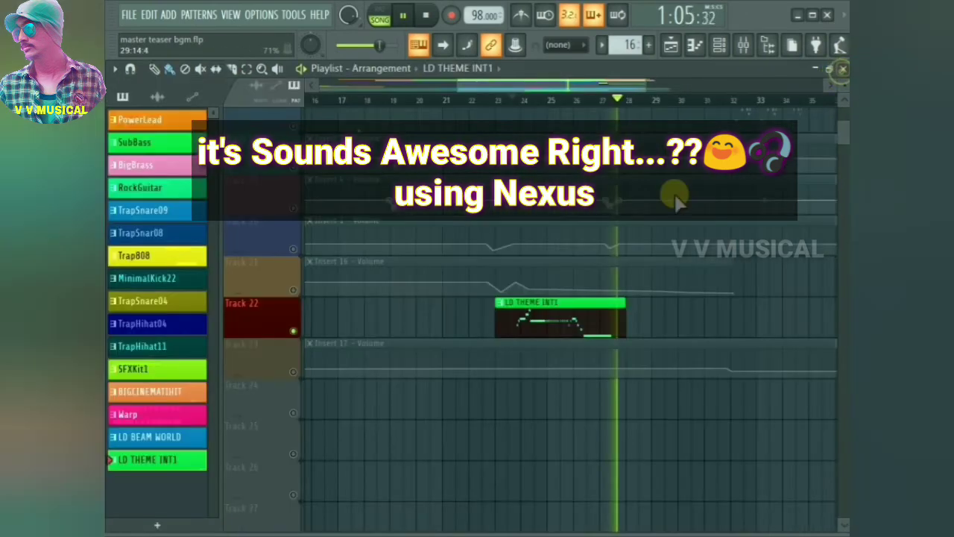
{"action": "key", "text": "space"}
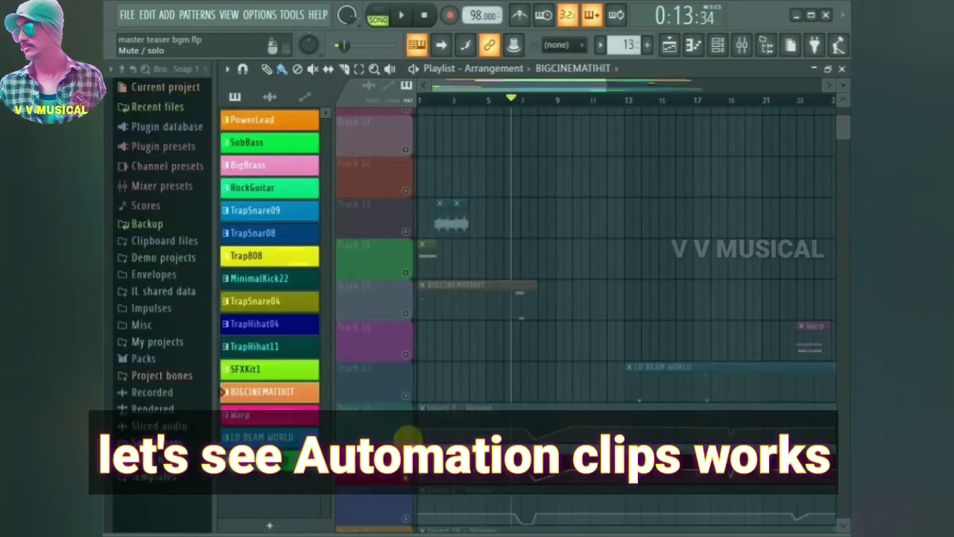
Enable Tracks 3 and 4, which hold the BigBrass and RockGuitar patterns, leaving Track 1 muted.
{"action": "scroll", "coordinate": [407, 448], "scroll_direction": "up", "scroll_amount": 5}
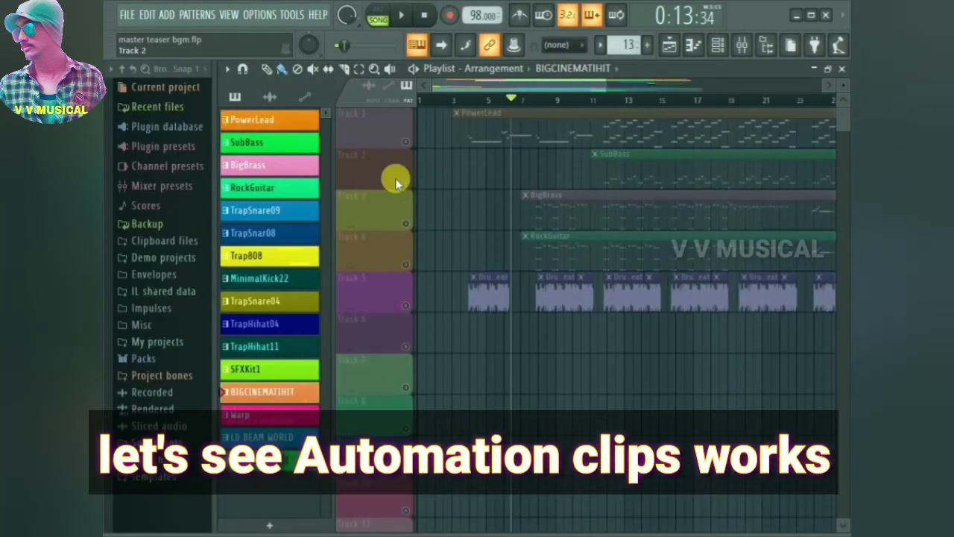
{"action": "left_click", "coordinate": [407, 141]}
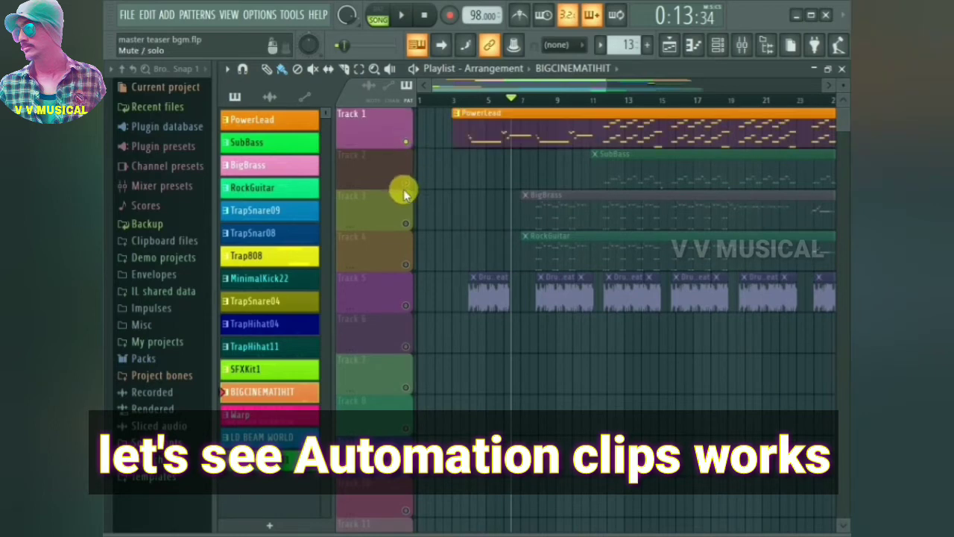
{"action": "left_click", "coordinate": [407, 142]}
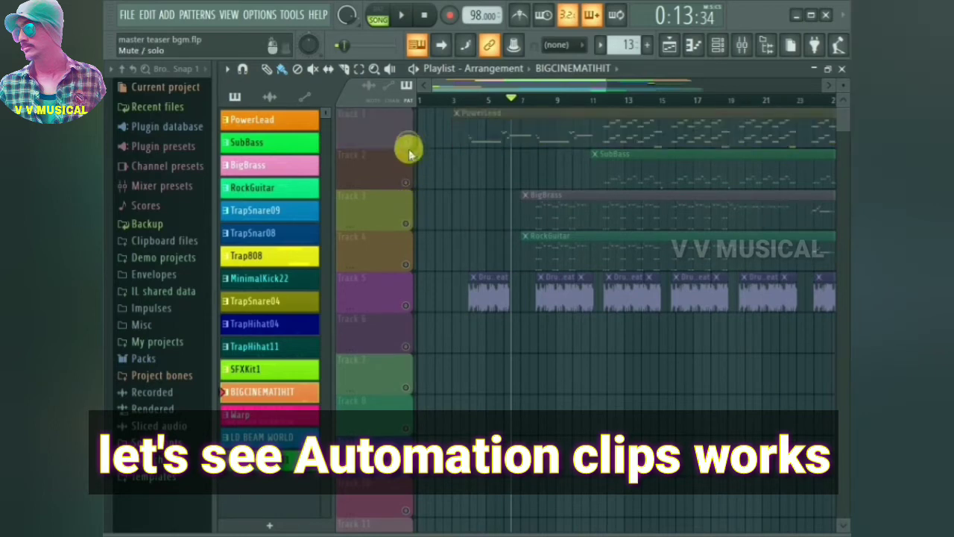
{"action": "left_click", "coordinate": [407, 223]}
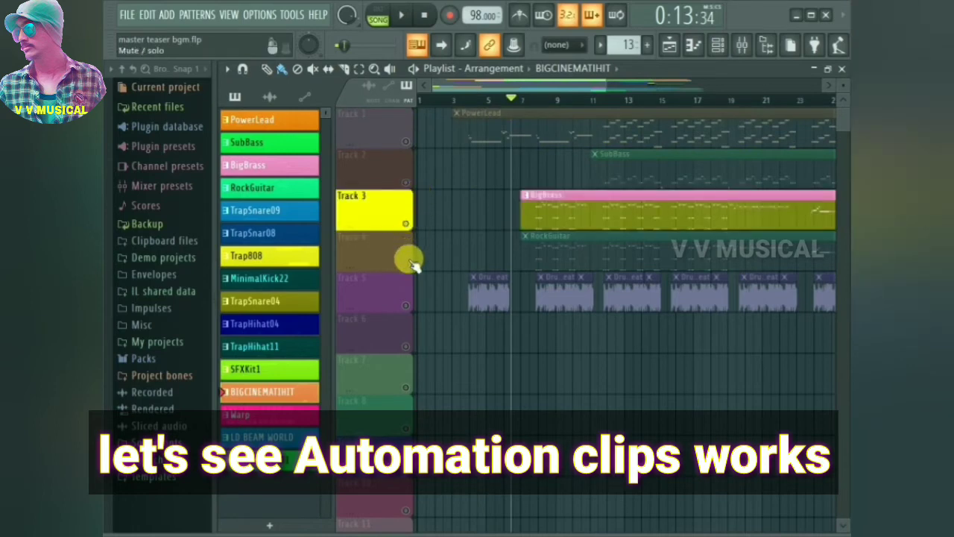
{"action": "left_click", "coordinate": [407, 264]}
{"action": "scroll", "coordinate": [372, 276], "scroll_direction": "down", "scroll_amount": 10}
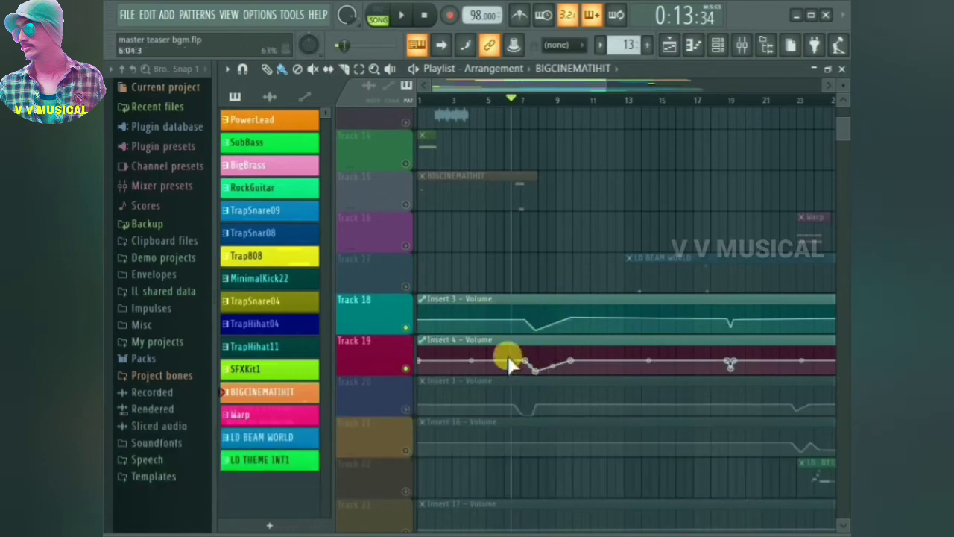
Play the arrangement from about bar 6 with the mixer open to watch the Insert 3 and Insert 4 volume faders, and close the mixer.
{"action": "key", "text": "F9"}
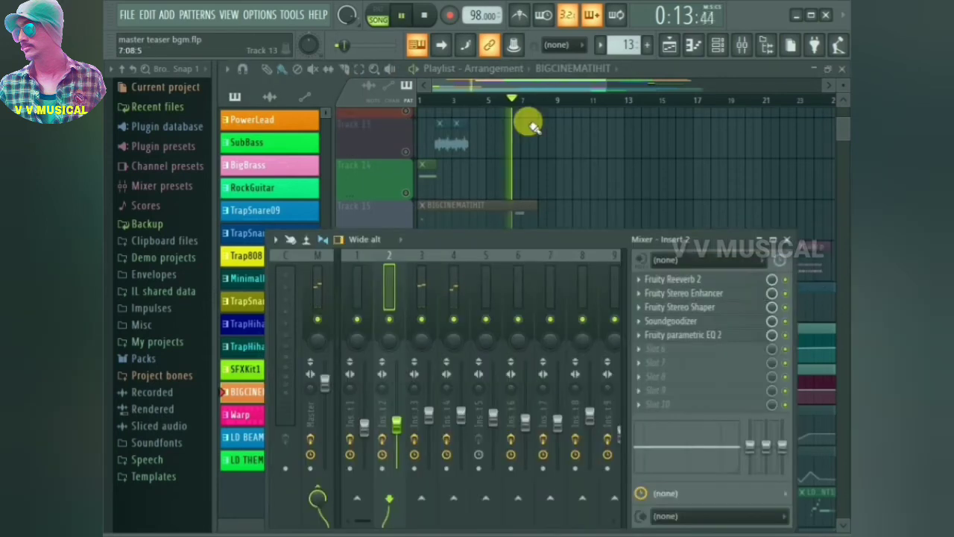
{"action": "key", "text": "space"}
{"action": "left_click", "coordinate": [428, 301]}
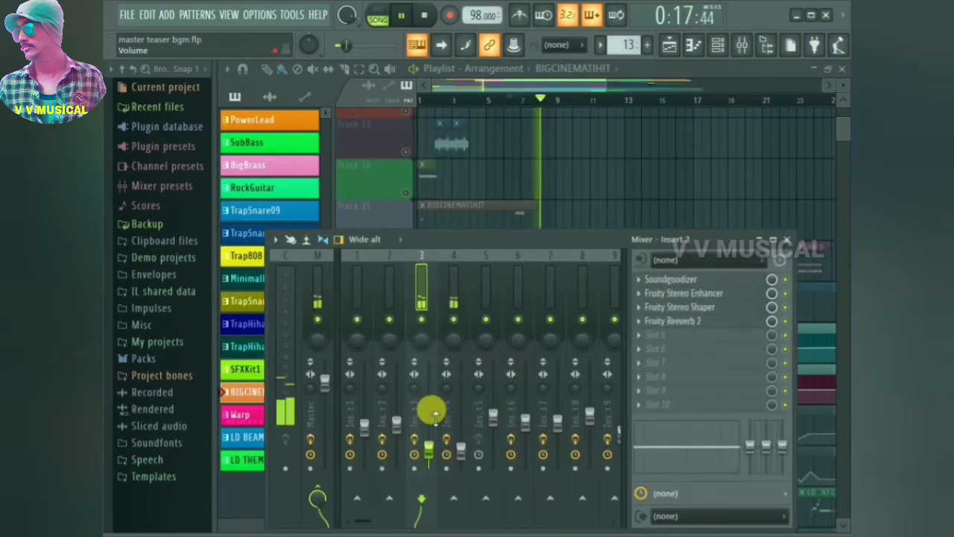
{"action": "left_click_drag", "start_coordinate": [438, 421], "coordinate": [496, 317]}
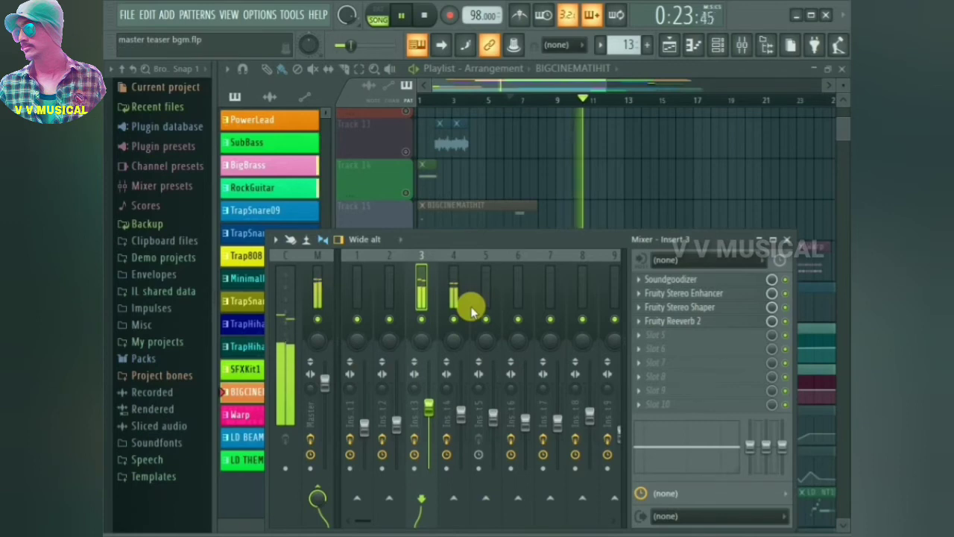
{"action": "key", "text": "space"}
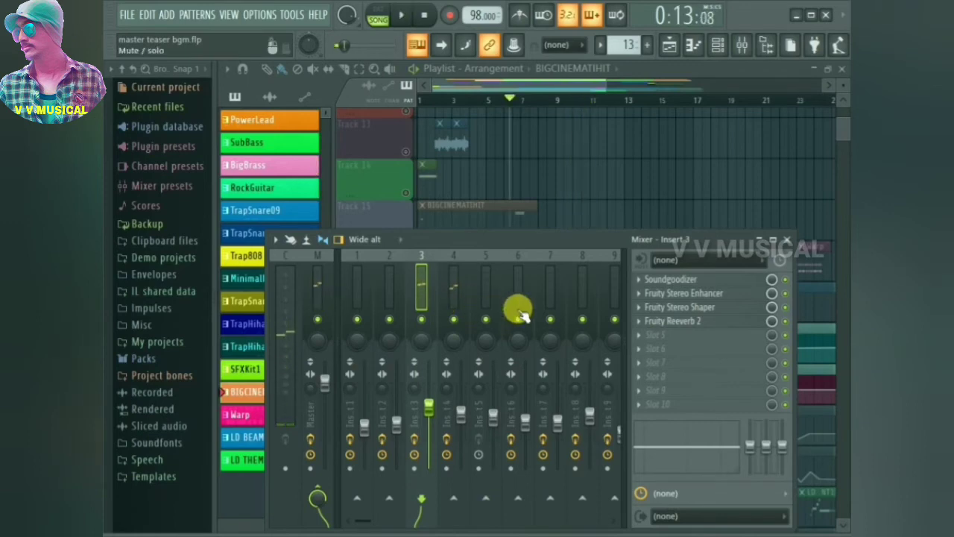
{"action": "left_click", "coordinate": [790, 242]}
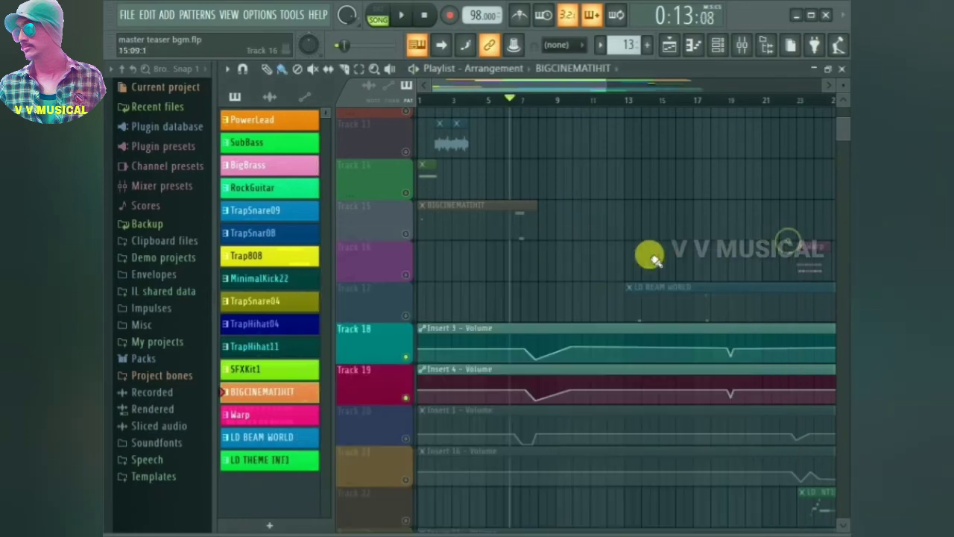
Place the playhead near bar 18 and examine the dip around bar 19 in the Insert 3 and Insert 4 volume automation.
{"action": "left_click", "coordinate": [719, 105]}
{"action": "scroll", "coordinate": [720, 104], "scroll_direction": "up", "scroll_amount": 3}
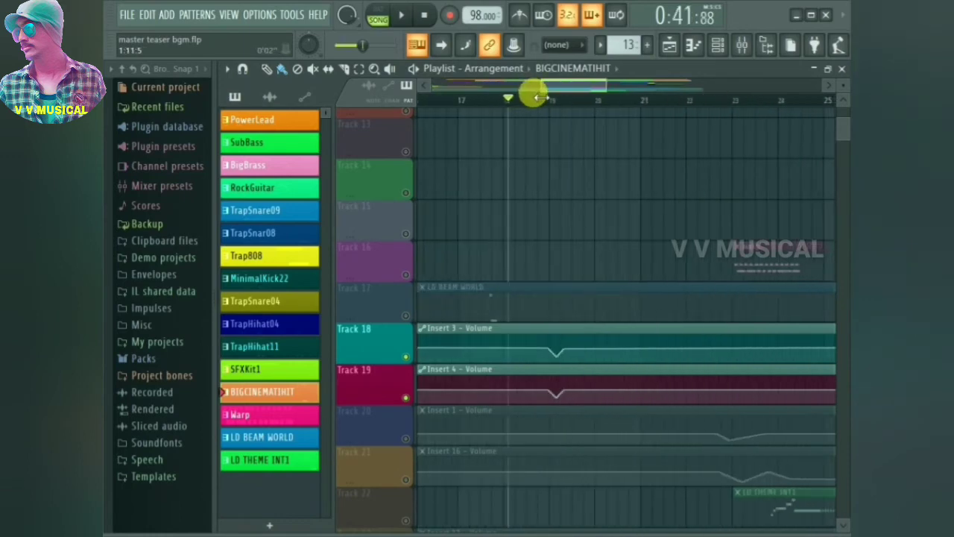
{"action": "mouse_move", "coordinate": [497, 366]}
{"action": "left_mouse_down"}
{"action": "mouse_move", "coordinate": [529, 356]}
{"action": "mouse_move", "coordinate": [537, 391]}
{"action": "left_mouse_up"}
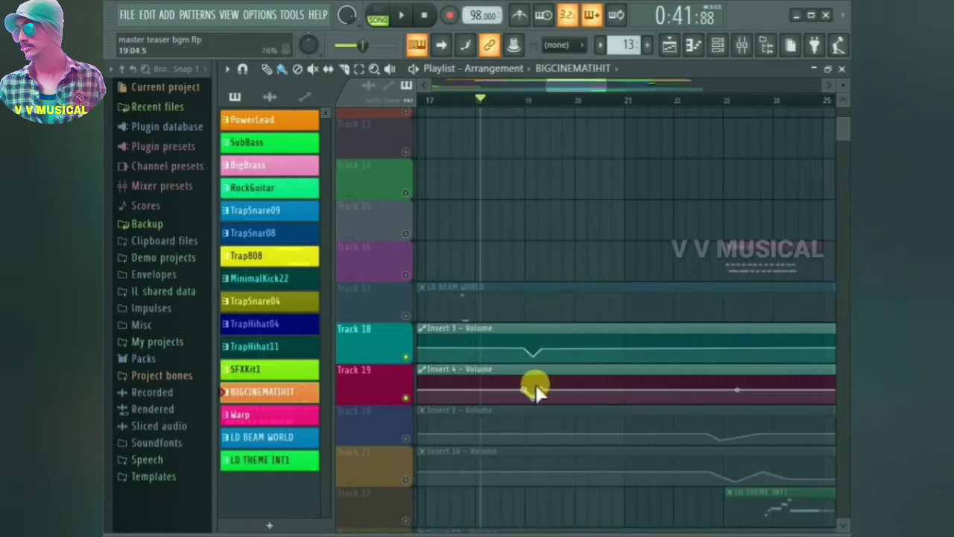
{"action": "left_click_drag", "start_coordinate": [558, 314], "coordinate": [533, 397]}
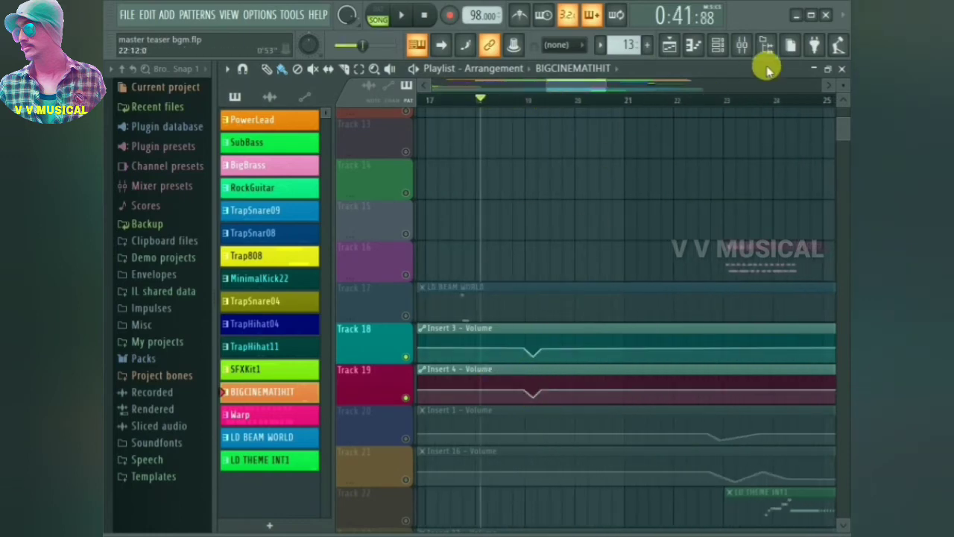
Play the section from bar 18 in the mixer to watch the Insert 3 and Insert 4 faders follow the automation.
{"action": "left_click", "coordinate": [742, 46]}
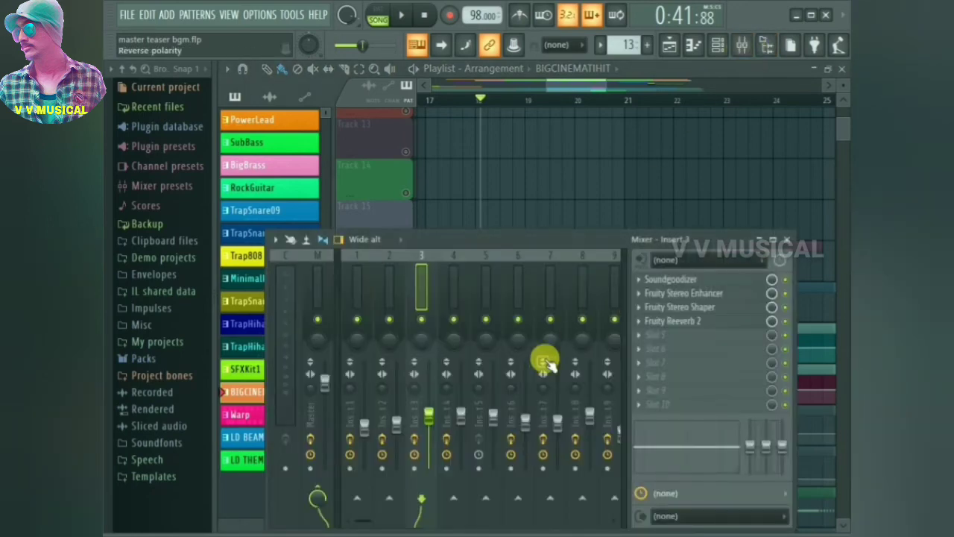
{"action": "key", "text": "space"}
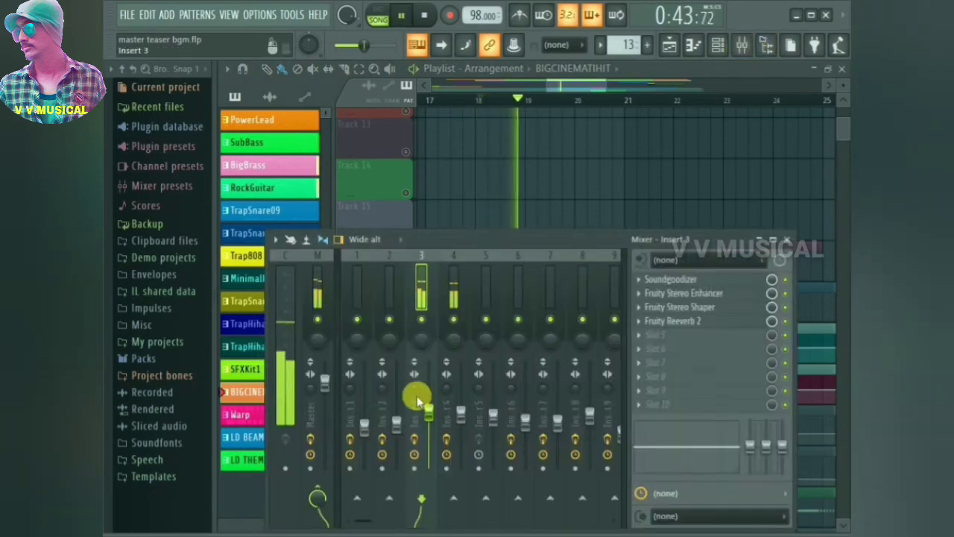
{"action": "mouse_move", "coordinate": [428, 409]}
{"action": "left_mouse_down"}
{"action": "mouse_move", "coordinate": [453, 428]}
{"action": "mouse_move", "coordinate": [437, 415]}
{"action": "mouse_move", "coordinate": [443, 403]}
{"action": "left_mouse_up"}
{"action": "key", "text": "space"}
{"action": "key", "text": "space"}
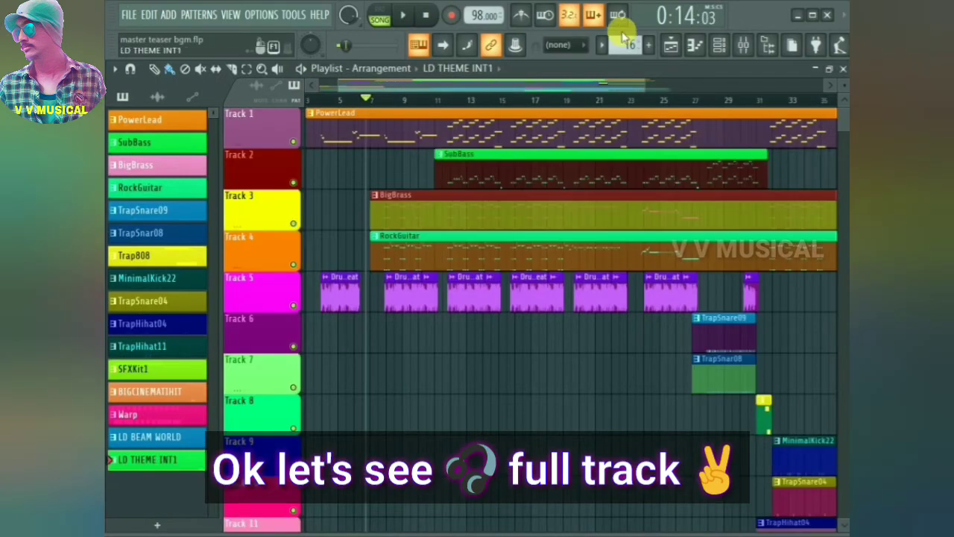
Return the playhead to the start of the song and fit bars 1 to 37 in the playlist.
{"action": "mouse_move", "coordinate": [651, 86]}
{"action": "left_mouse_down"}
{"action": "mouse_move", "coordinate": [639, 83]}
{"action": "mouse_move", "coordinate": [677, 83]}
{"action": "mouse_move", "coordinate": [656, 87]}
{"action": "left_mouse_up"}
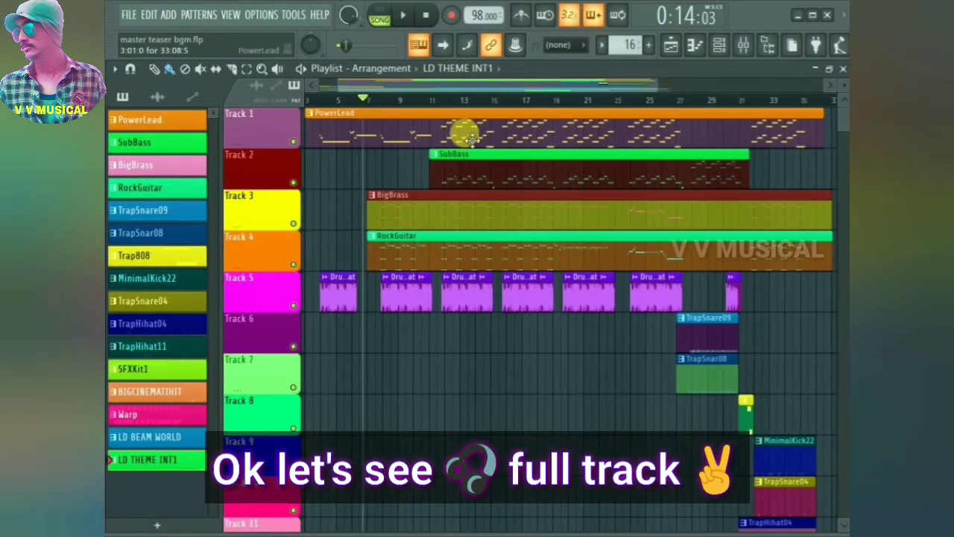
{"action": "left_click_drag", "start_coordinate": [362, 100], "coordinate": [335, 115]}
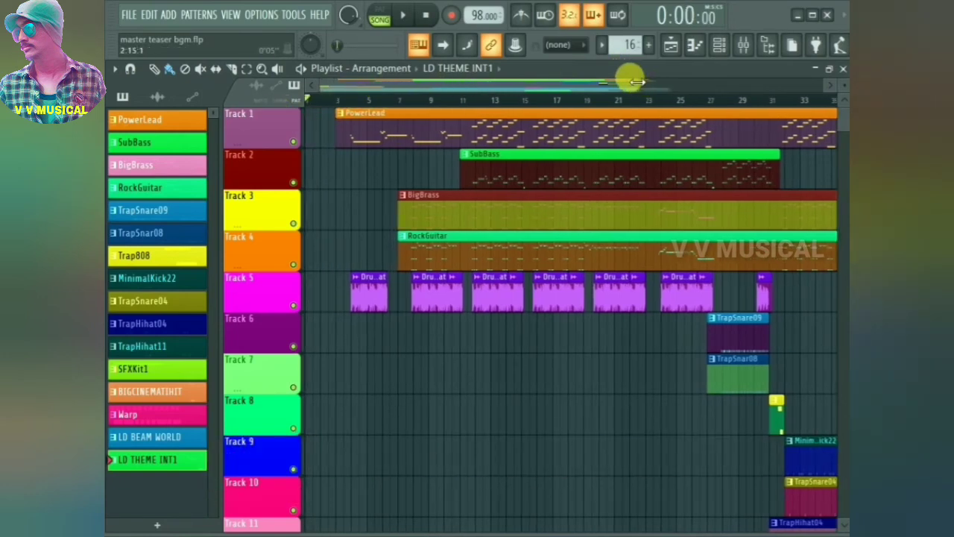
{"action": "left_click_drag", "start_coordinate": [634, 81], "coordinate": [661, 79]}
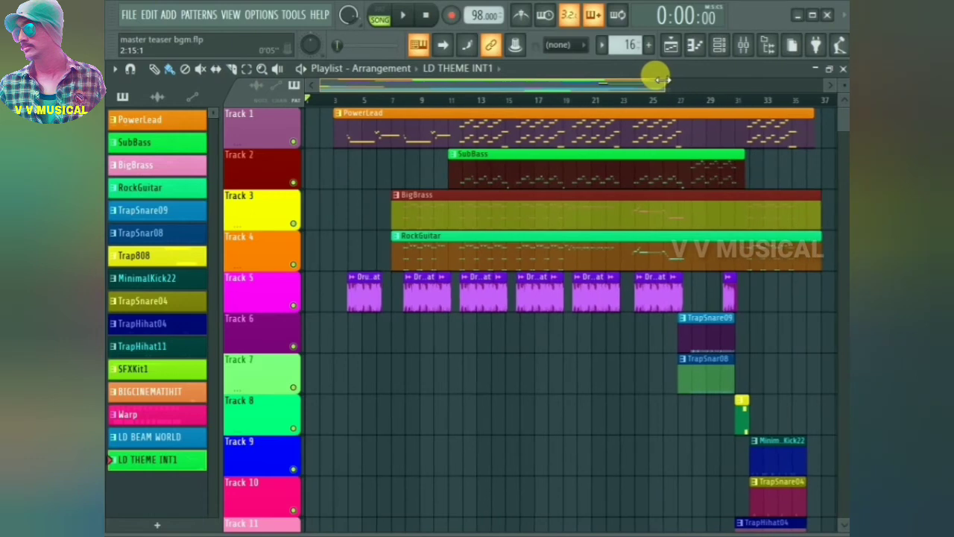
Open the mixer beneath the upper playlist tracks and play the full arrangement from the start, following the clips and insert levels.
{"action": "left_click", "coordinate": [744, 47]}
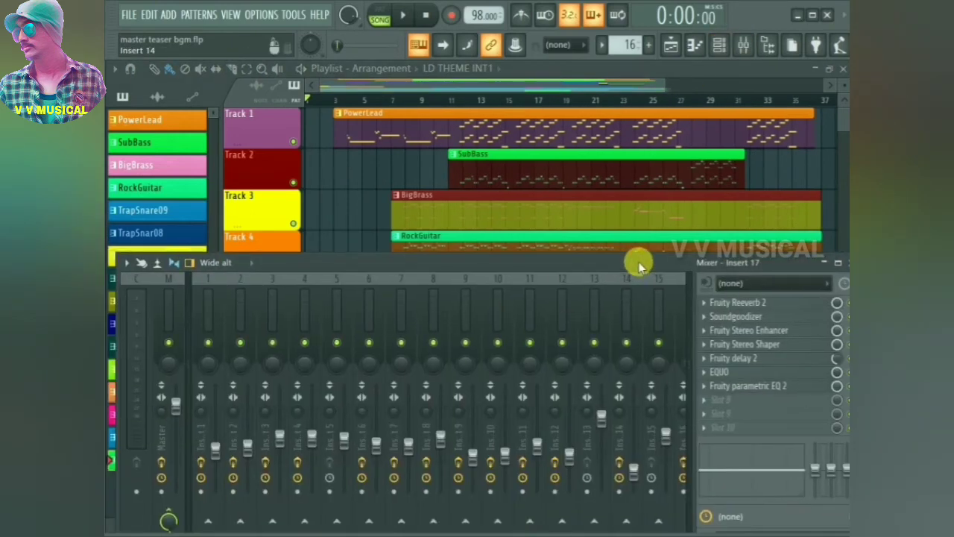
{"action": "left_click_drag", "start_coordinate": [638, 264], "coordinate": [631, 274]}
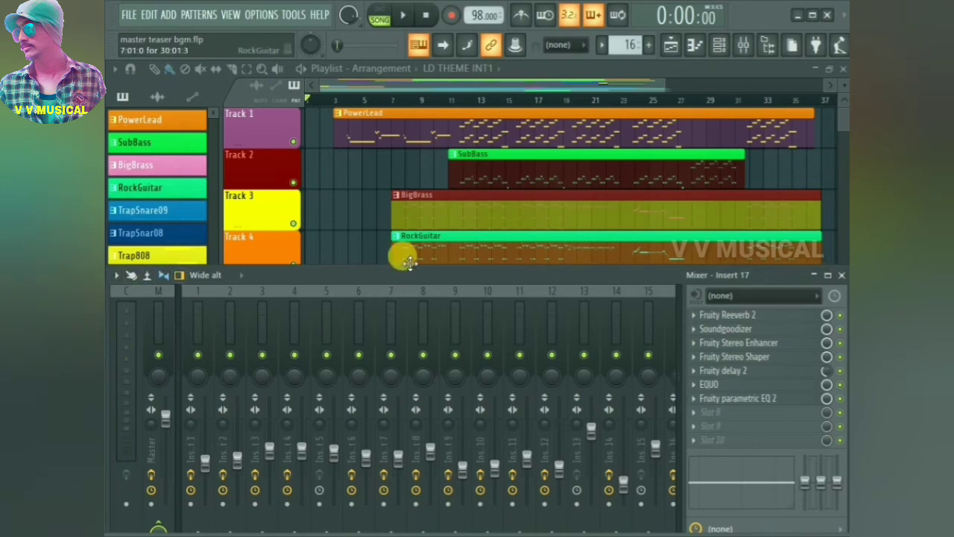
{"action": "scroll", "coordinate": [362, 222], "scroll_direction": "down", "scroll_amount": 5}
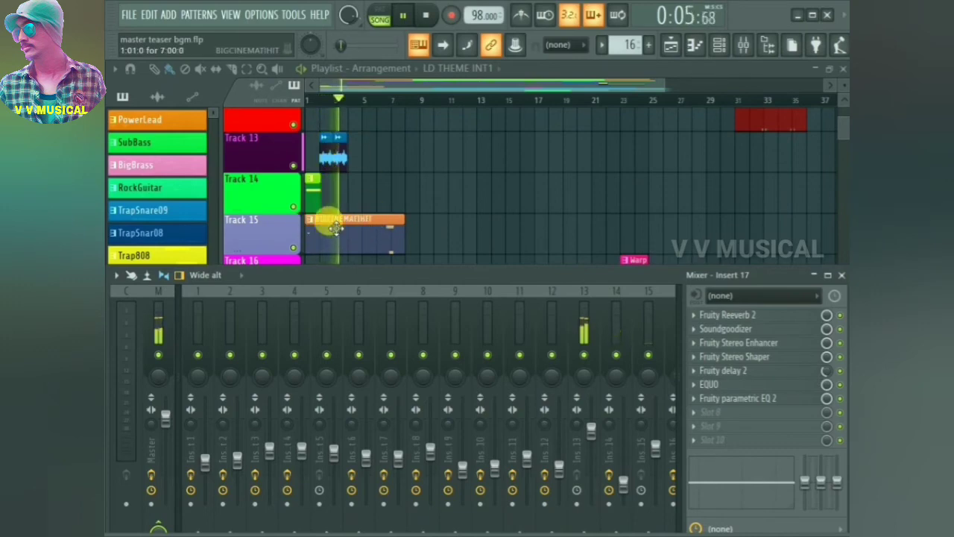
{"action": "scroll", "coordinate": [335, 227], "scroll_direction": "up", "scroll_amount": 5}
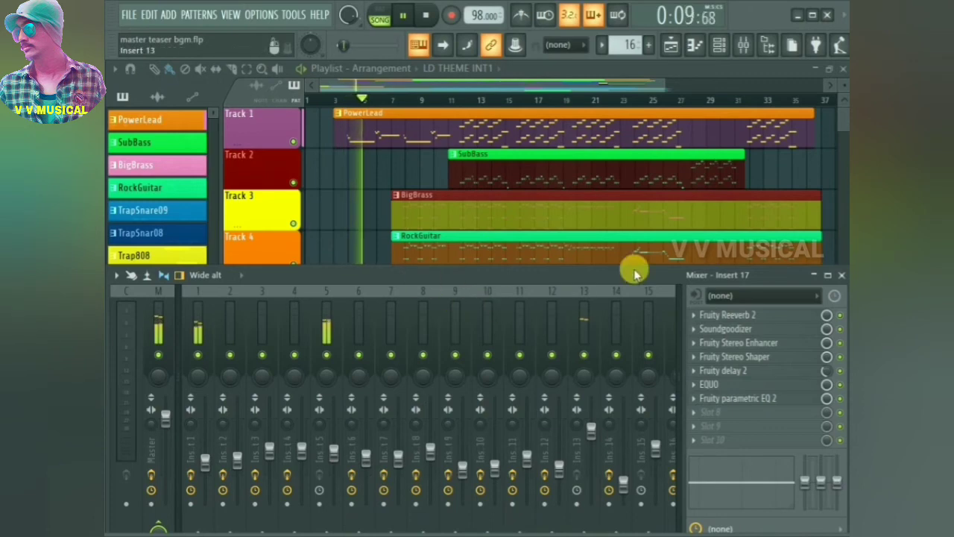
{"action": "scroll", "coordinate": [757, 196], "scroll_direction": "down", "scroll_amount": 4}
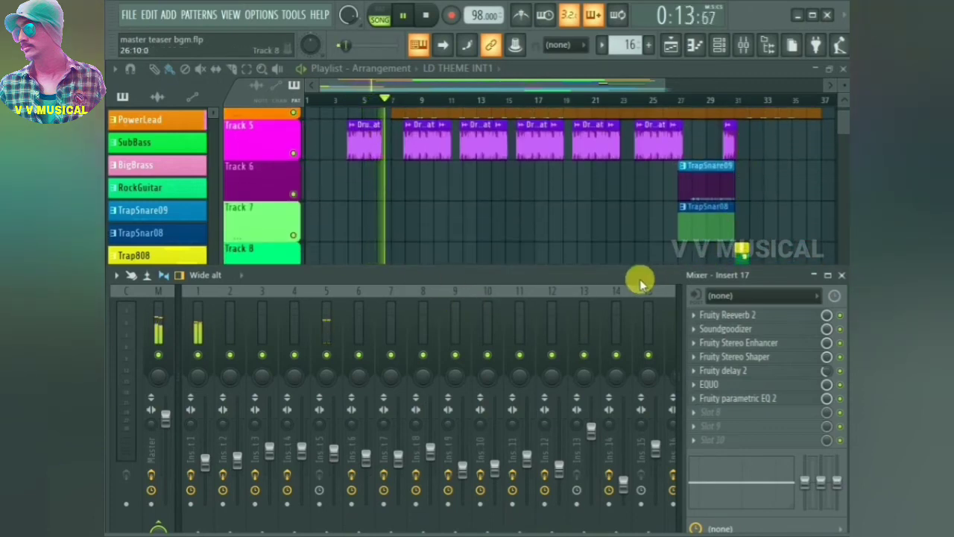
{"action": "left_click_drag", "start_coordinate": [640, 282], "coordinate": [642, 304]}
{"action": "scroll", "coordinate": [708, 182], "scroll_direction": "up", "scroll_amount": 4}
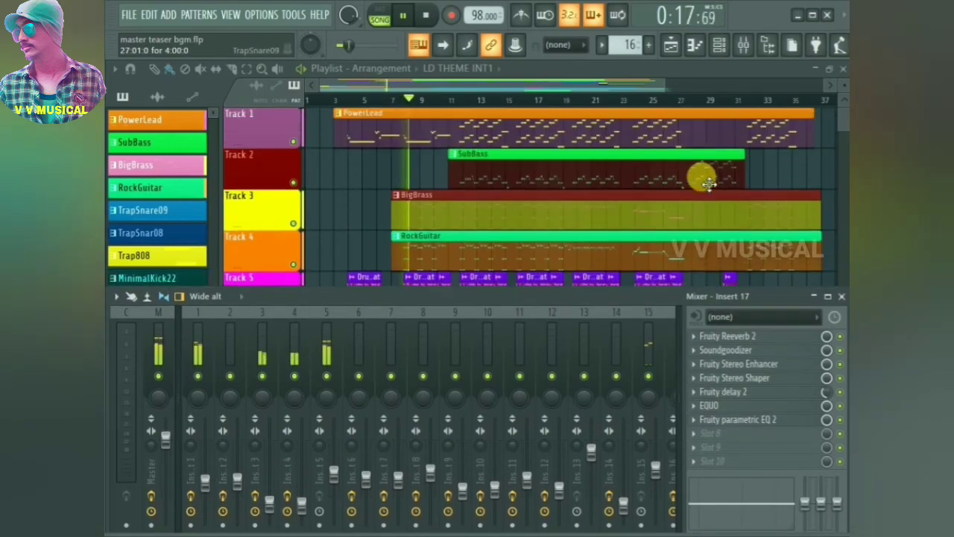
{"action": "scroll", "coordinate": [709, 183], "scroll_direction": "down", "scroll_amount": 1}
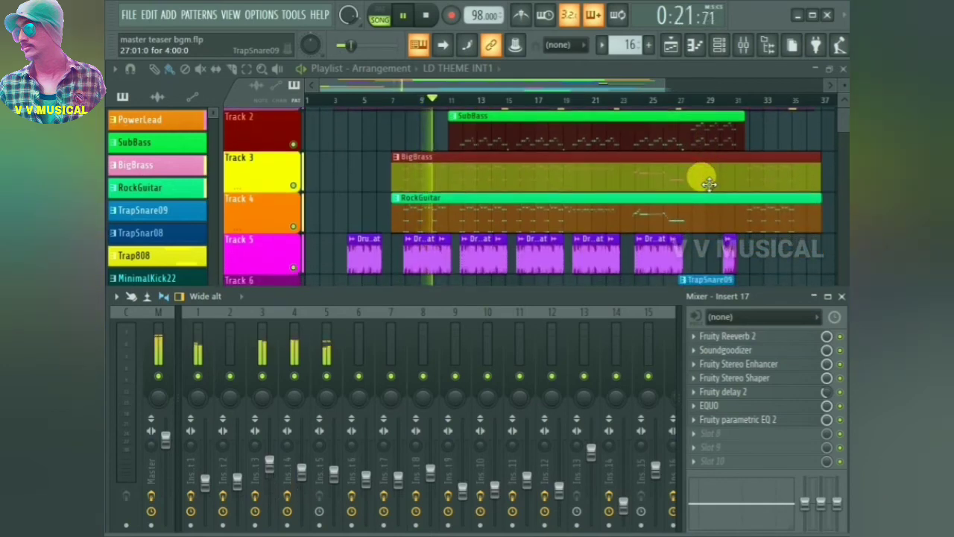
Inspect the effect chains of Inserts 2, 4, 6 and 3 in the mixer while the track plays.
{"action": "left_click", "coordinate": [241, 352]}
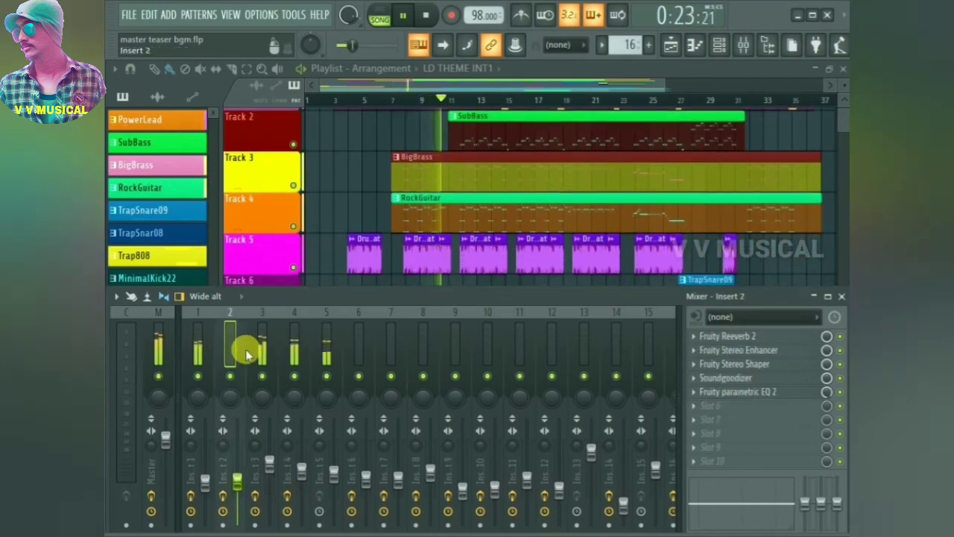
{"action": "left_click", "coordinate": [290, 350]}
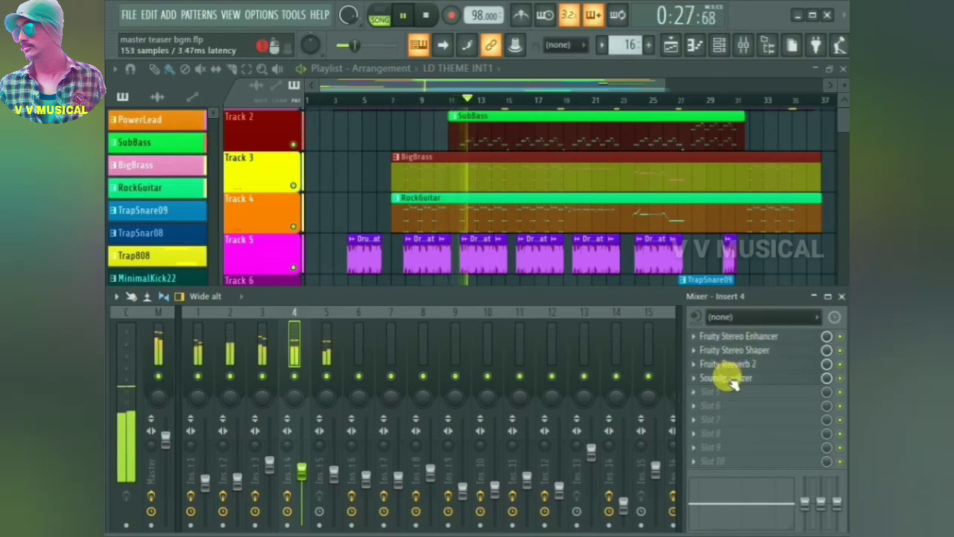
{"action": "left_click", "coordinate": [349, 345]}
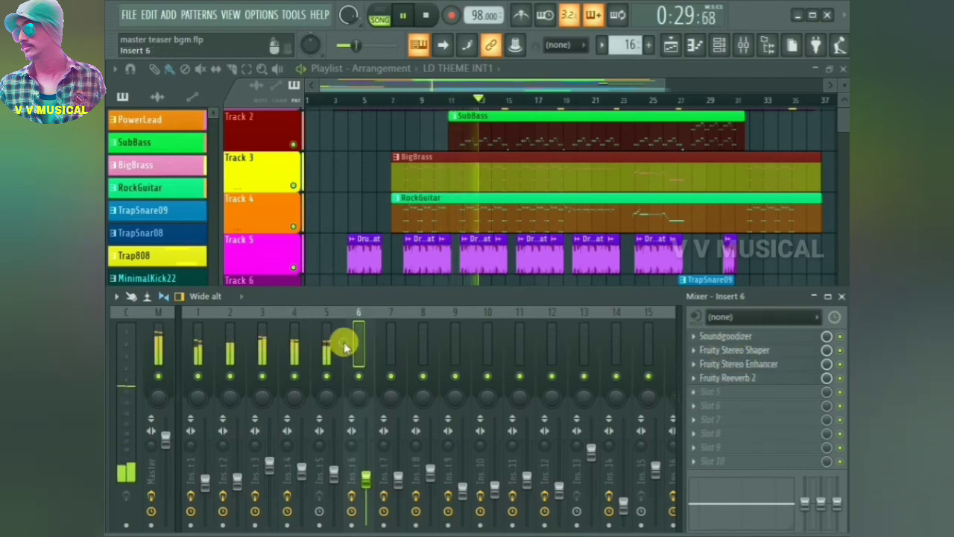
{"action": "left_click", "coordinate": [273, 353]}
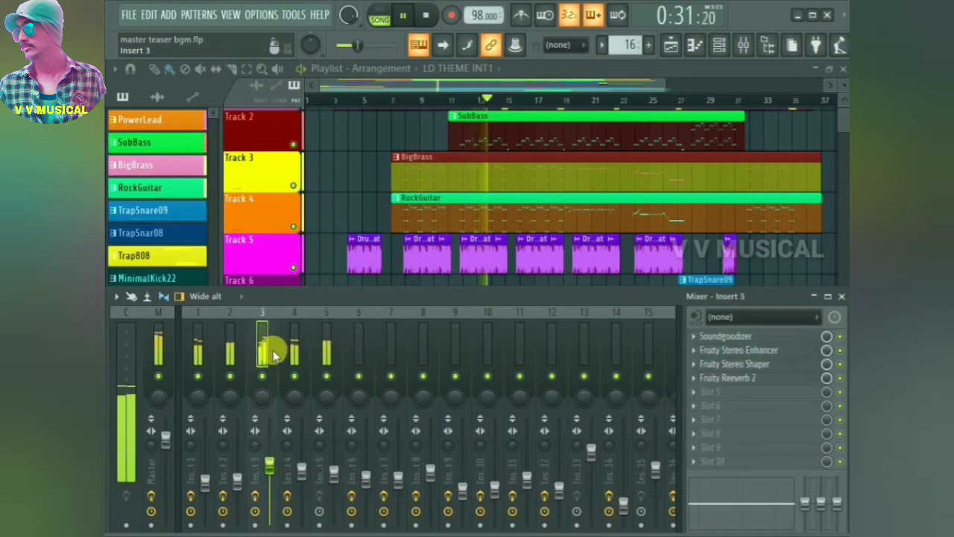
{"action": "left_click", "coordinate": [232, 350]}
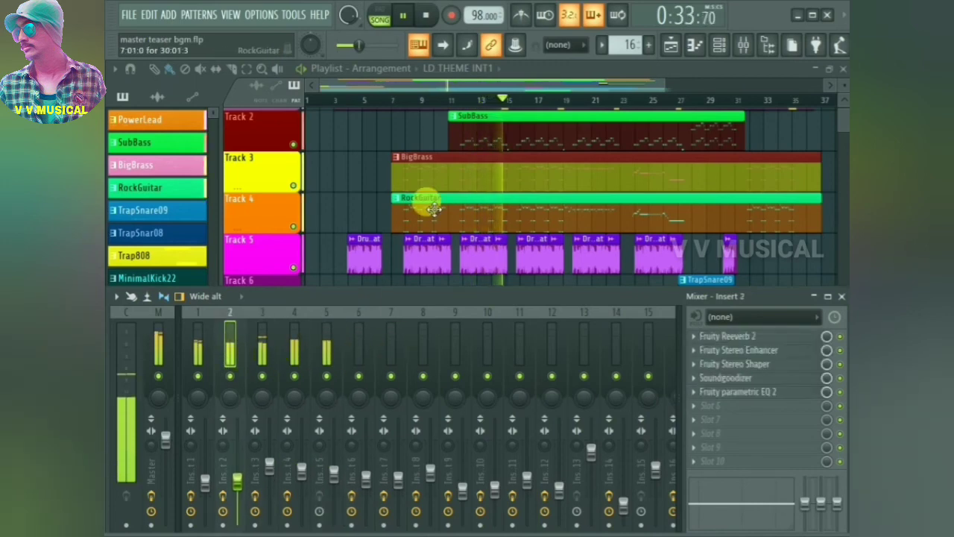
Collapse the mixer and examine the playlist from Track 1 down to the Insert 17 volume automation on Track 23 during playback.
{"action": "scroll", "coordinate": [434, 209], "scroll_direction": "up", "scroll_amount": 2}
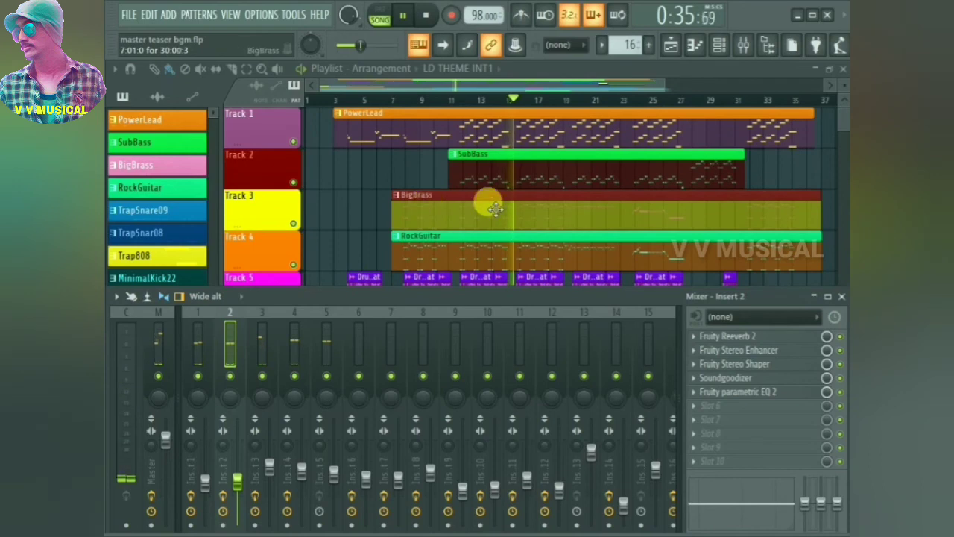
{"action": "left_click", "coordinate": [814, 297]}
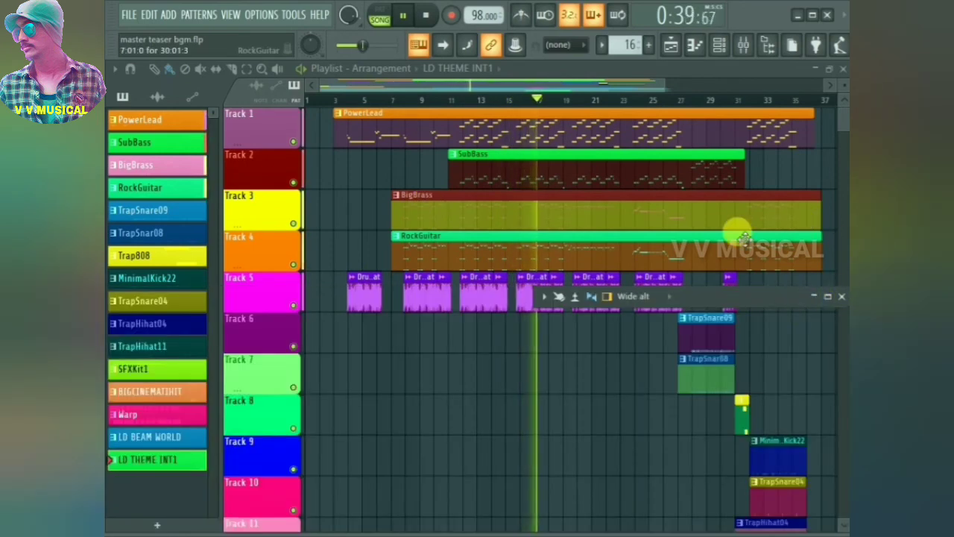
{"action": "scroll", "coordinate": [742, 233], "scroll_direction": "down", "scroll_amount": 3}
{"action": "scroll", "coordinate": [742, 232], "scroll_direction": "down", "scroll_amount": 15}
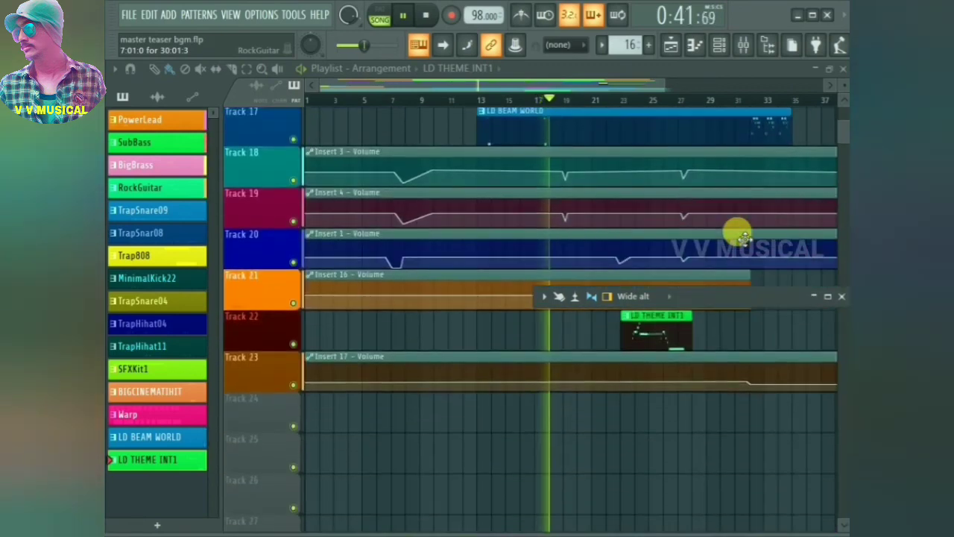
{"action": "scroll", "coordinate": [742, 233], "scroll_direction": "down", "scroll_amount": 3}
{"action": "scroll", "coordinate": [742, 232], "scroll_direction": "up", "scroll_amount": 20}
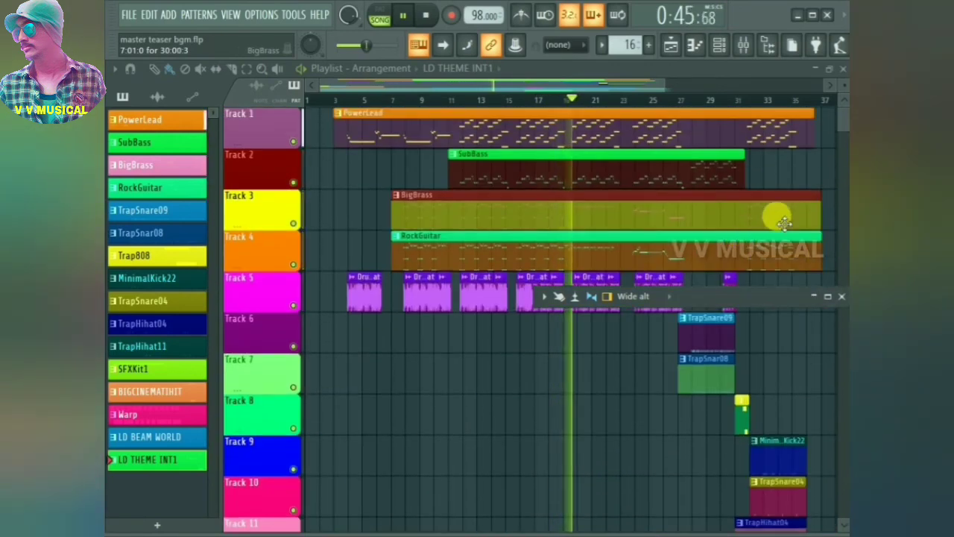
{"action": "scroll", "coordinate": [778, 219], "scroll_direction": "down", "scroll_amount": 1}
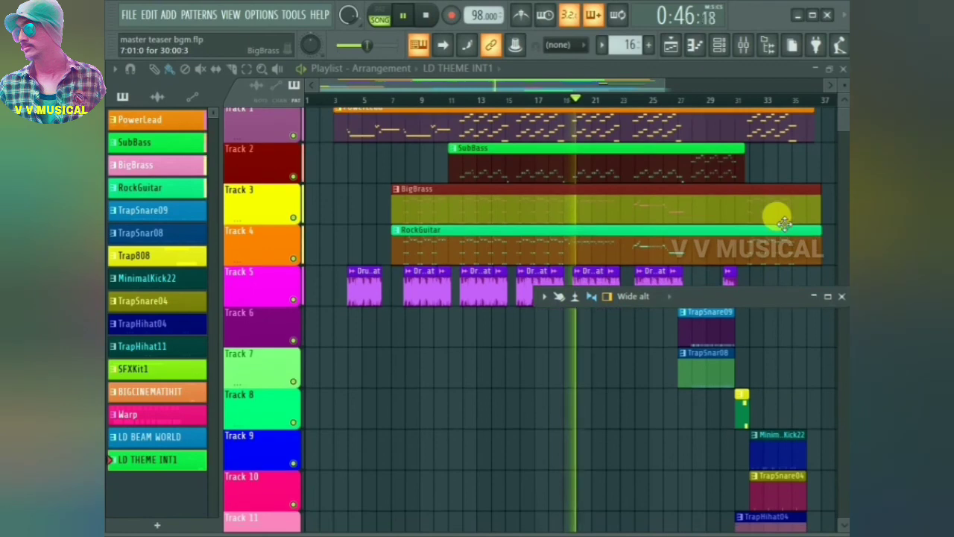
Restore the mixer and watch the levels up to Insert 18 alongside the Warp, LD BEAM WORLD and volume automation clips.
{"action": "left_click", "coordinate": [815, 297]}
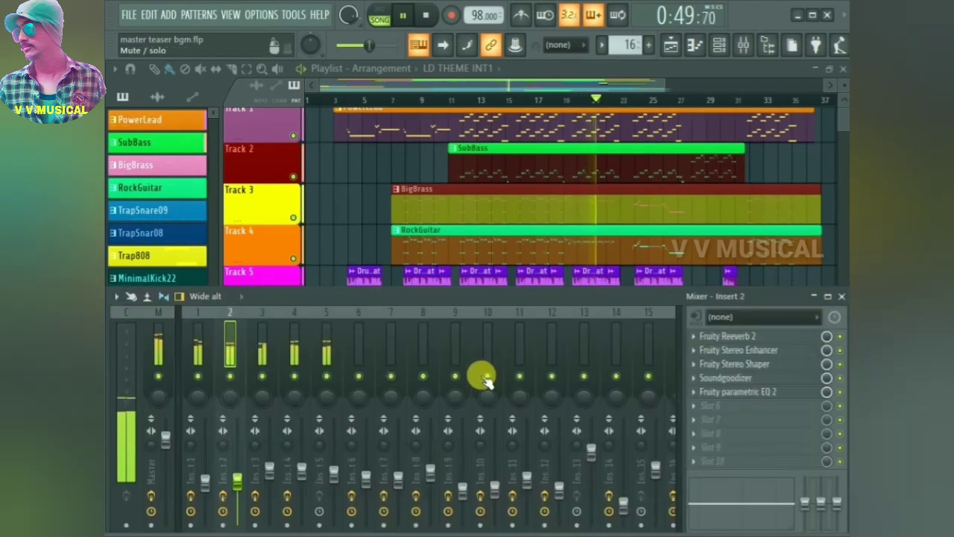
{"action": "scroll", "coordinate": [497, 353], "scroll_direction": "down", "scroll_amount": 4}
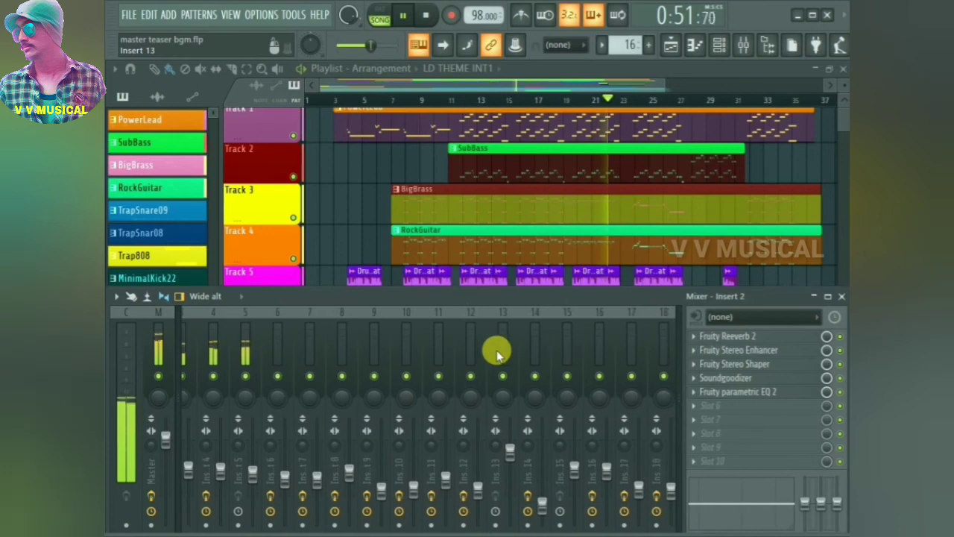
{"action": "scroll", "coordinate": [496, 354], "scroll_direction": "up", "scroll_amount": 1}
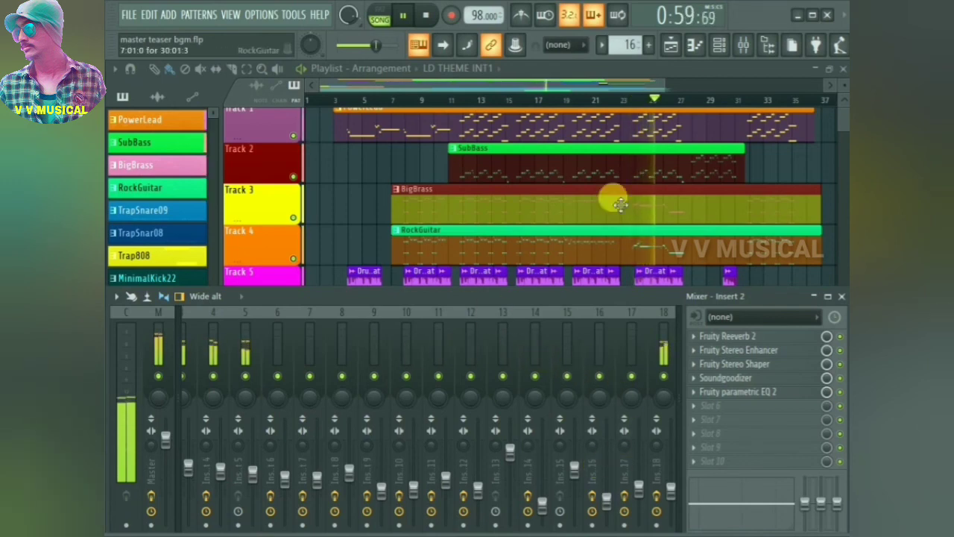
{"action": "scroll", "coordinate": [643, 192], "scroll_direction": "down", "scroll_amount": 10}
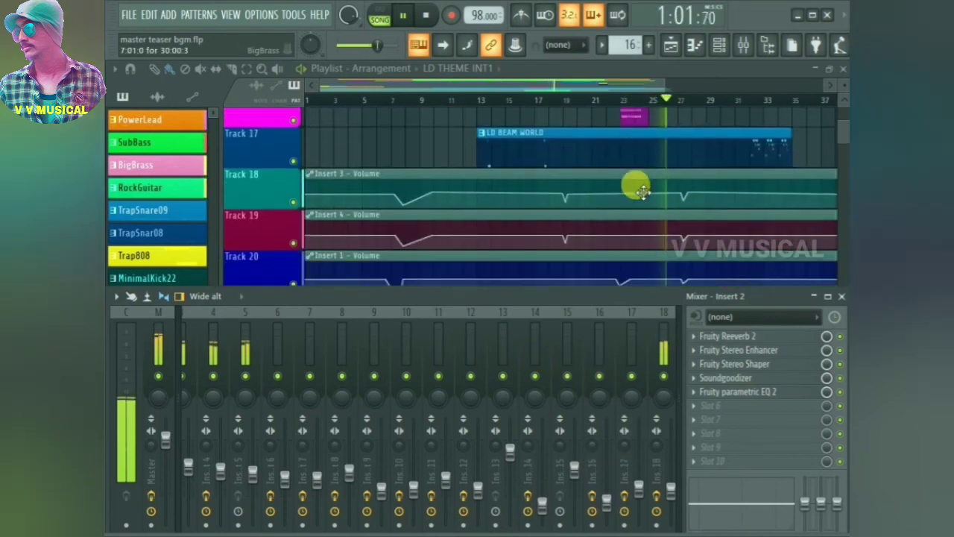
{"action": "scroll", "coordinate": [643, 192], "scroll_direction": "up", "scroll_amount": 9}
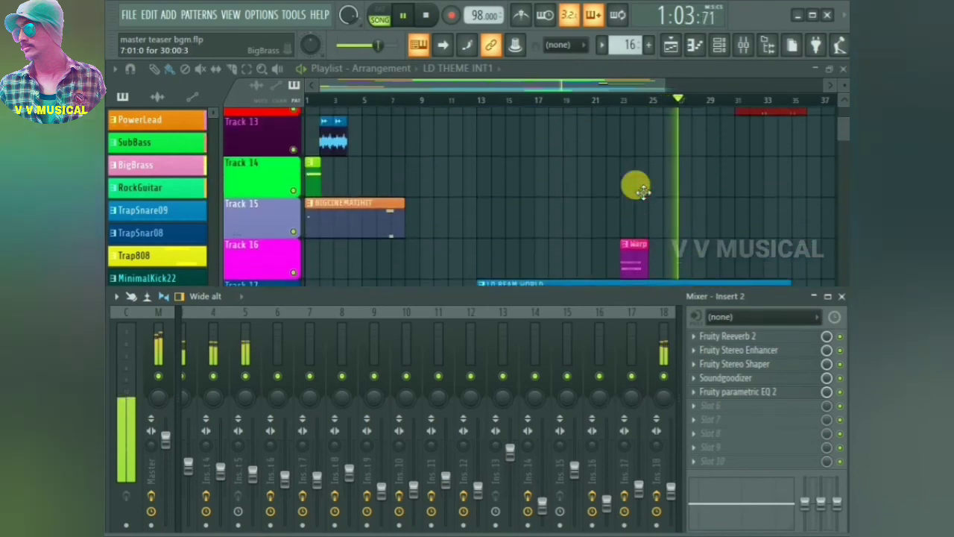
{"action": "scroll", "coordinate": [642, 192], "scroll_direction": "up", "scroll_amount": 12}
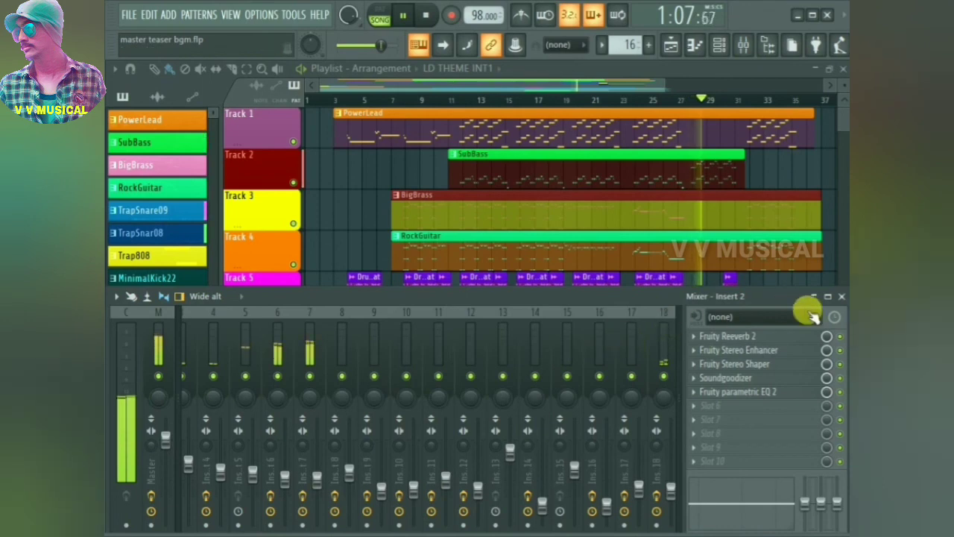
Check the drum clips on Tracks 6 to 11 with the mixer collapsed, and follow the closing section in the restored mixer.
{"action": "left_click", "coordinate": [813, 297]}
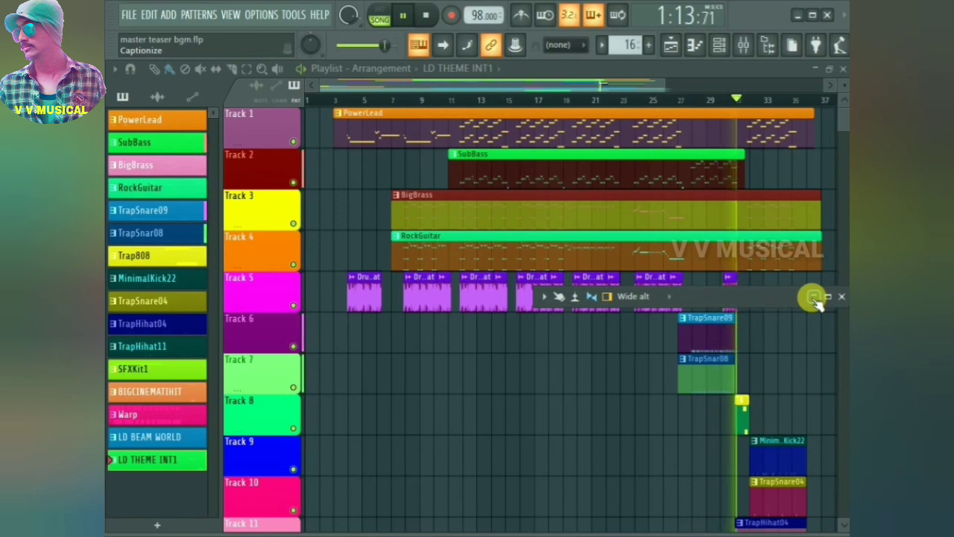
{"action": "left_click", "coordinate": [814, 297]}
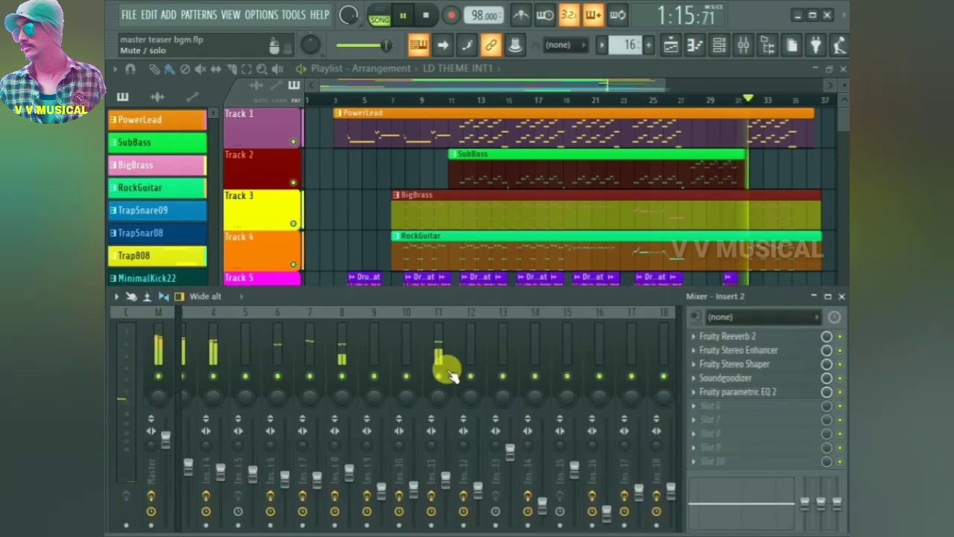
{"action": "scroll", "coordinate": [462, 350], "scroll_direction": "up", "scroll_amount": 1}
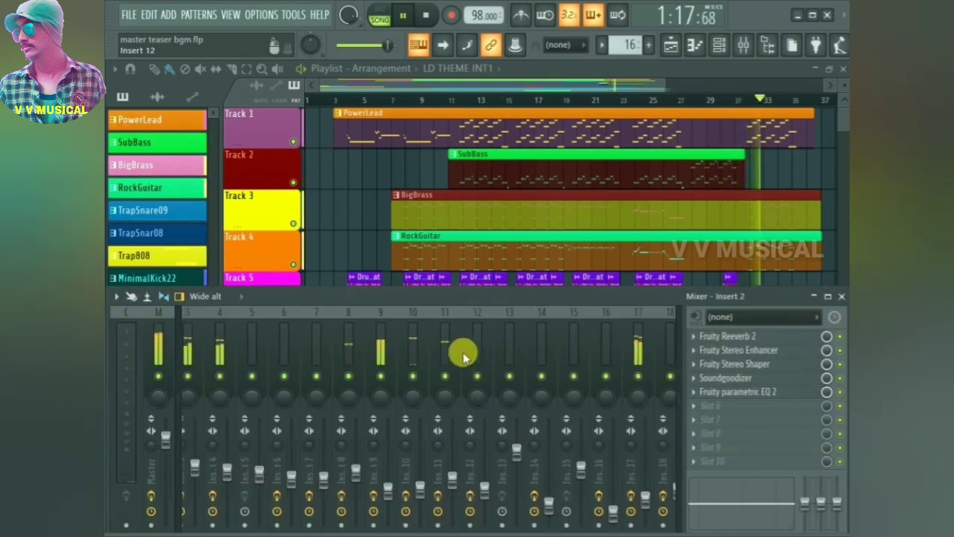
{"action": "scroll", "coordinate": [462, 357], "scroll_direction": "up", "scroll_amount": 3}
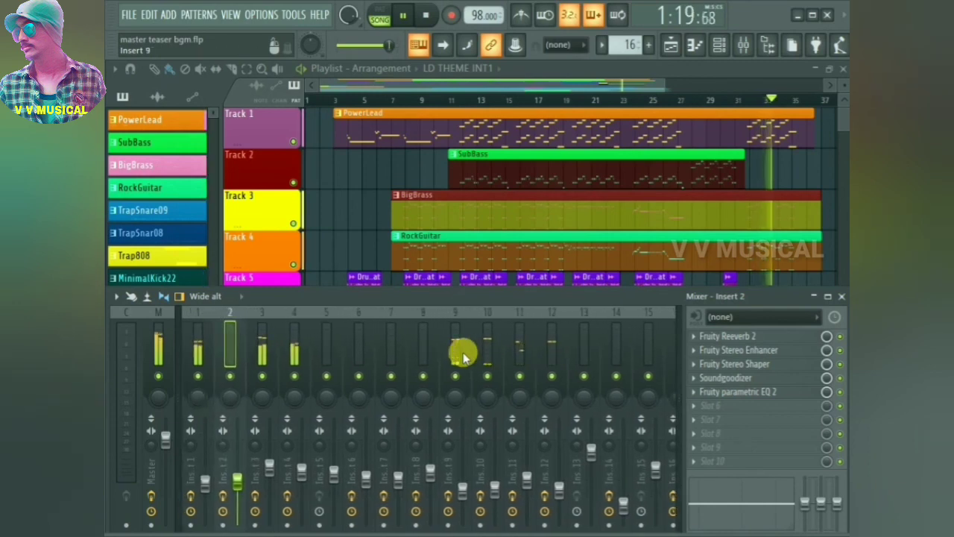
{"action": "scroll", "coordinate": [462, 357], "scroll_direction": "down", "scroll_amount": 4}
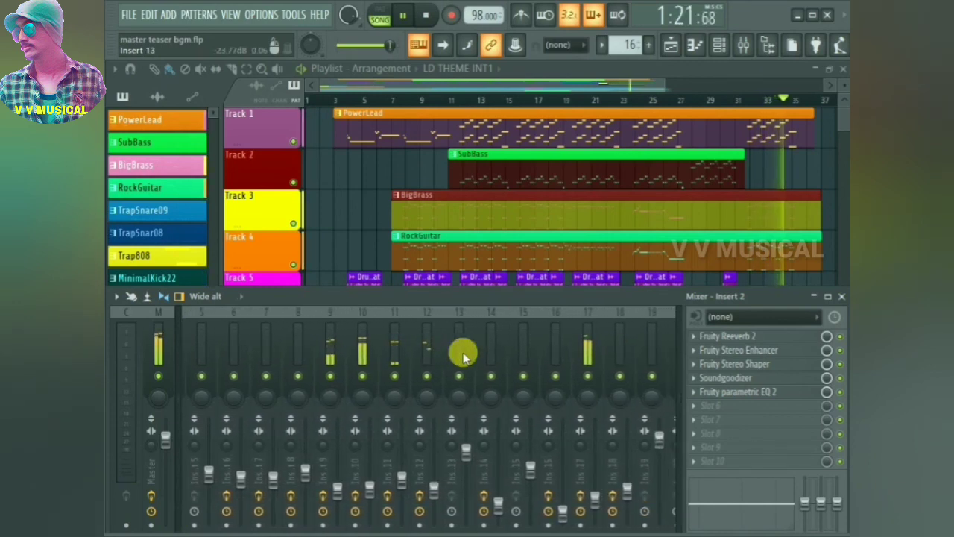